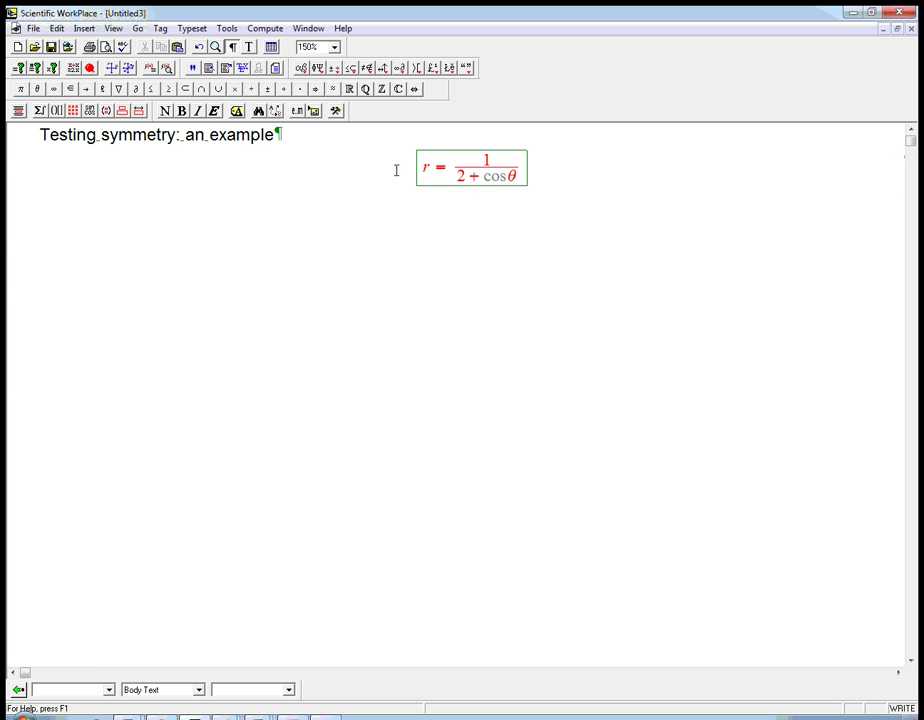
Below the equation, write 'Test for three reasons for symmetry---we won't be able to disprove any kind of symmetry, but…'.
click(562, 209)
text(Test for t)
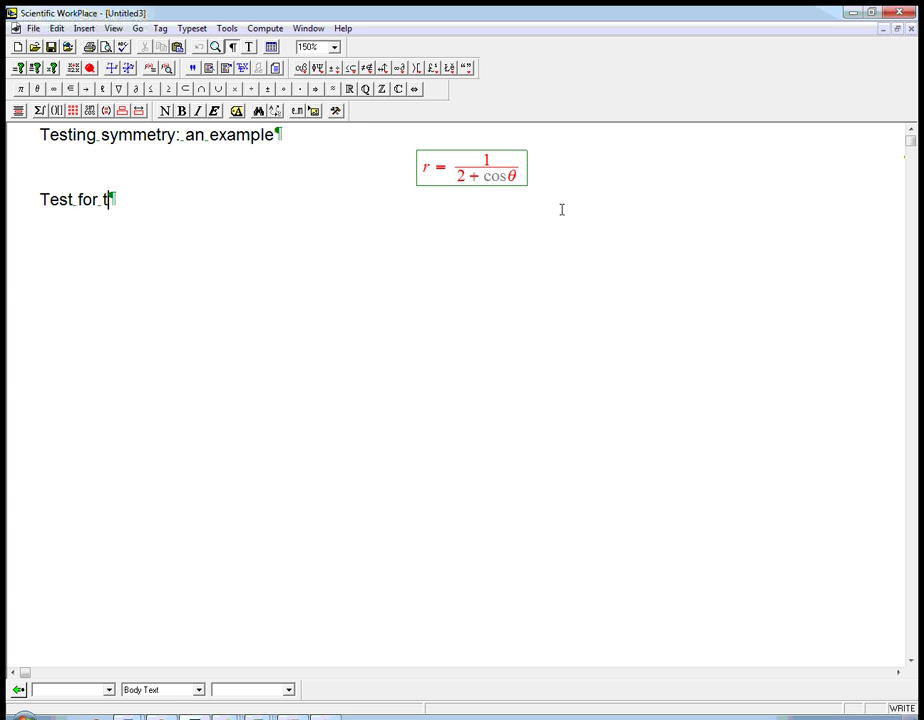
text(hree reasons for )
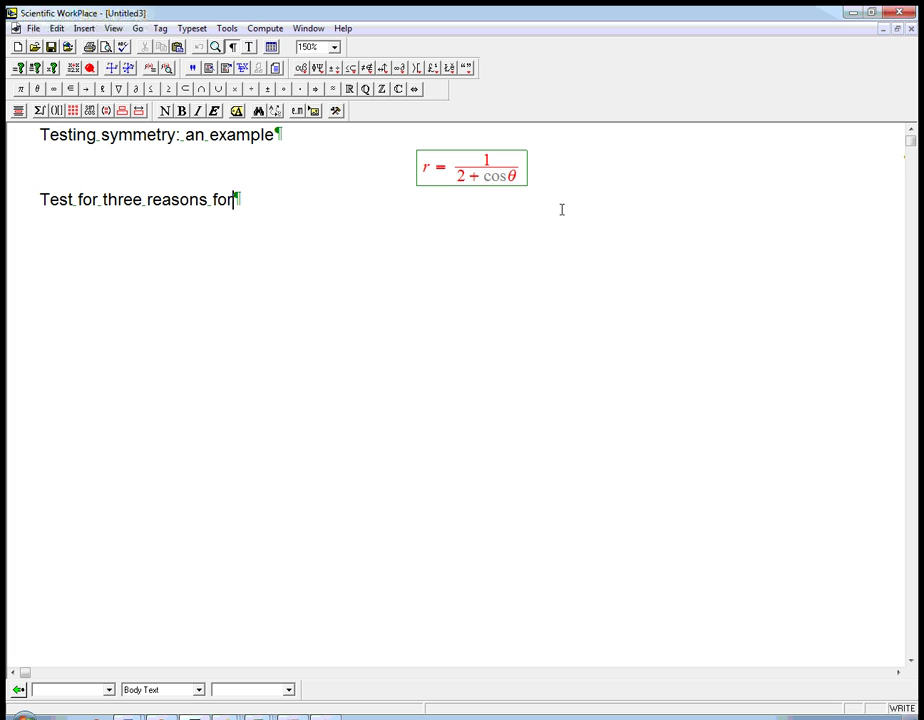
text(symmetry)
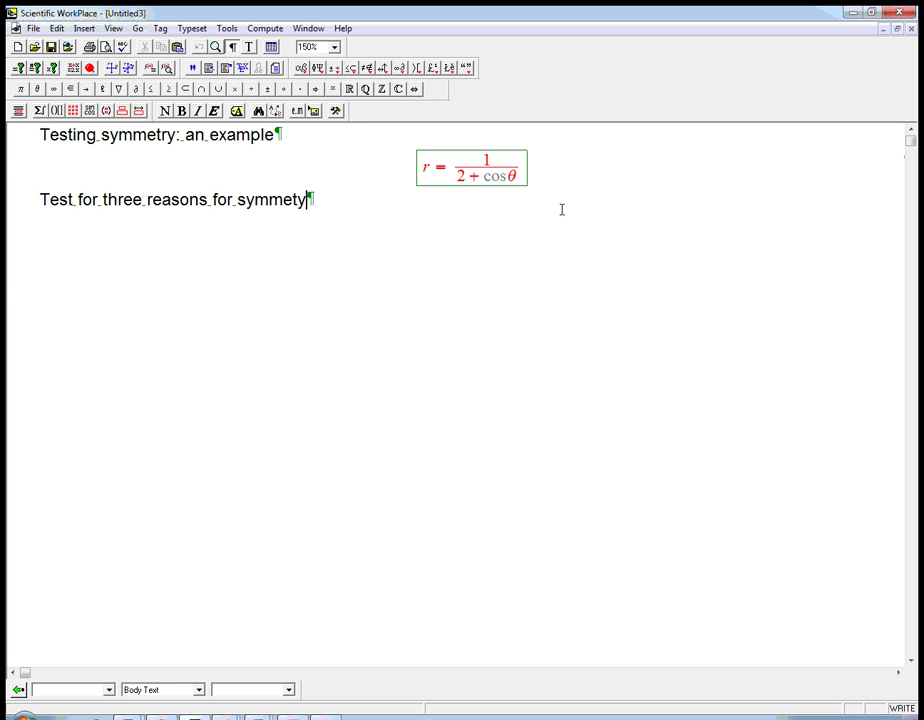
key(BackSpace)
text(ry)
text(---)
text(we won't b)
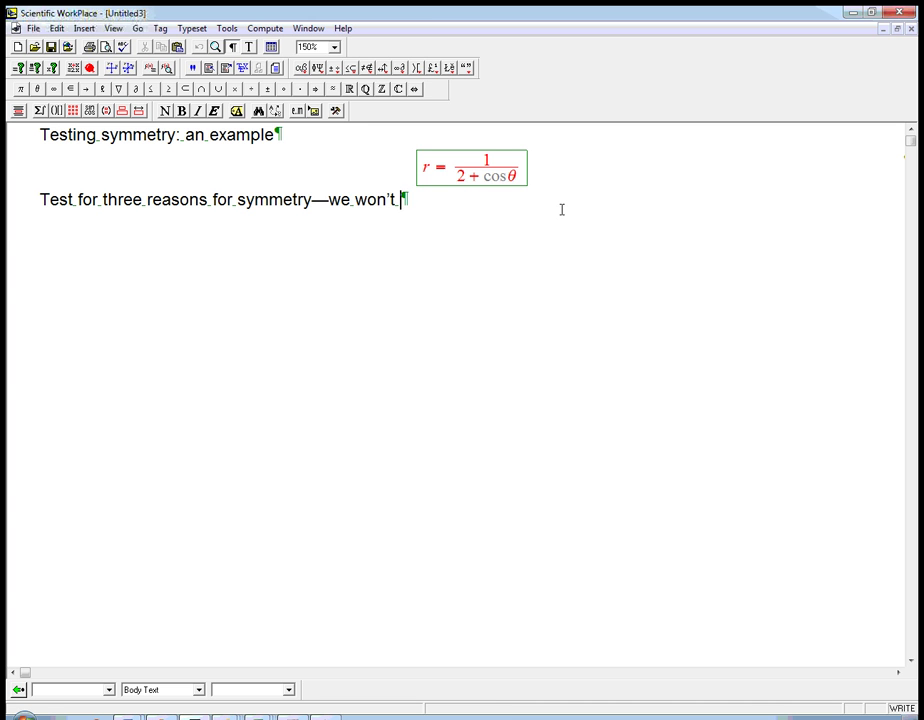
text(e able to )
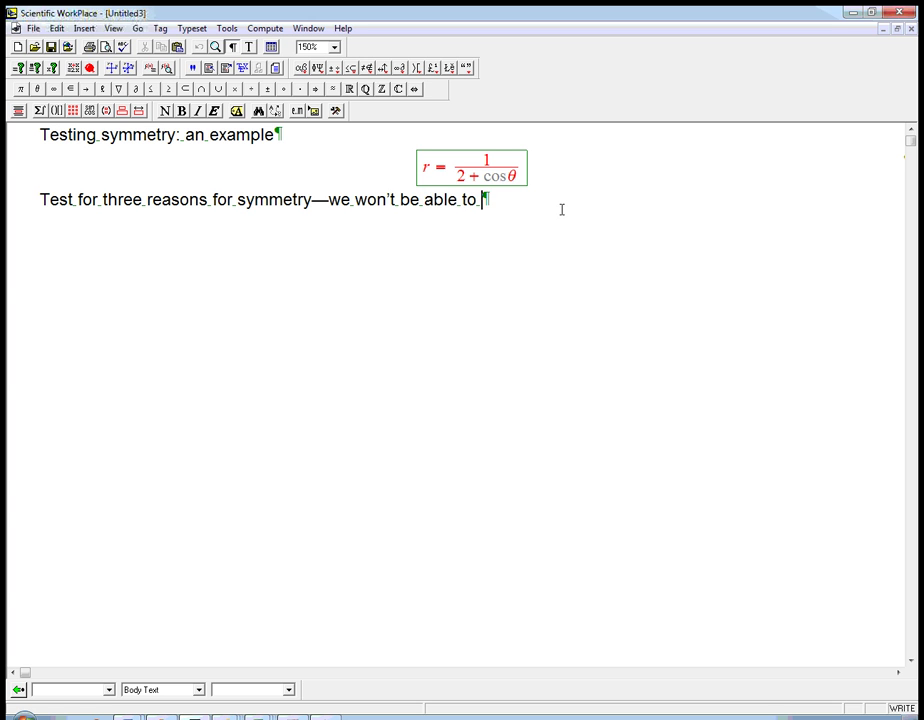
text(disprove )
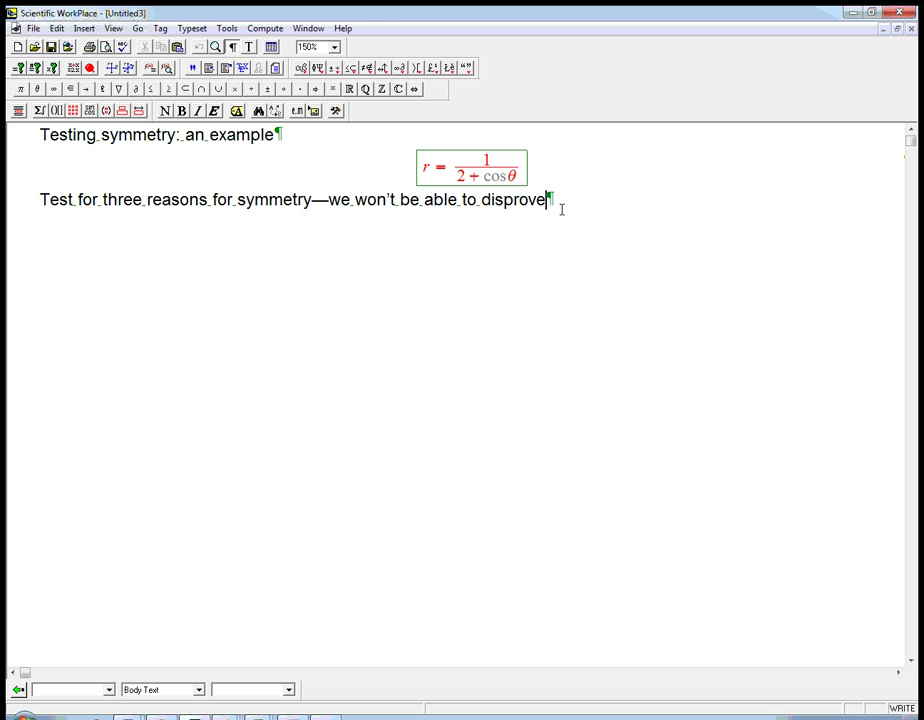
text(any kind of symmetry)
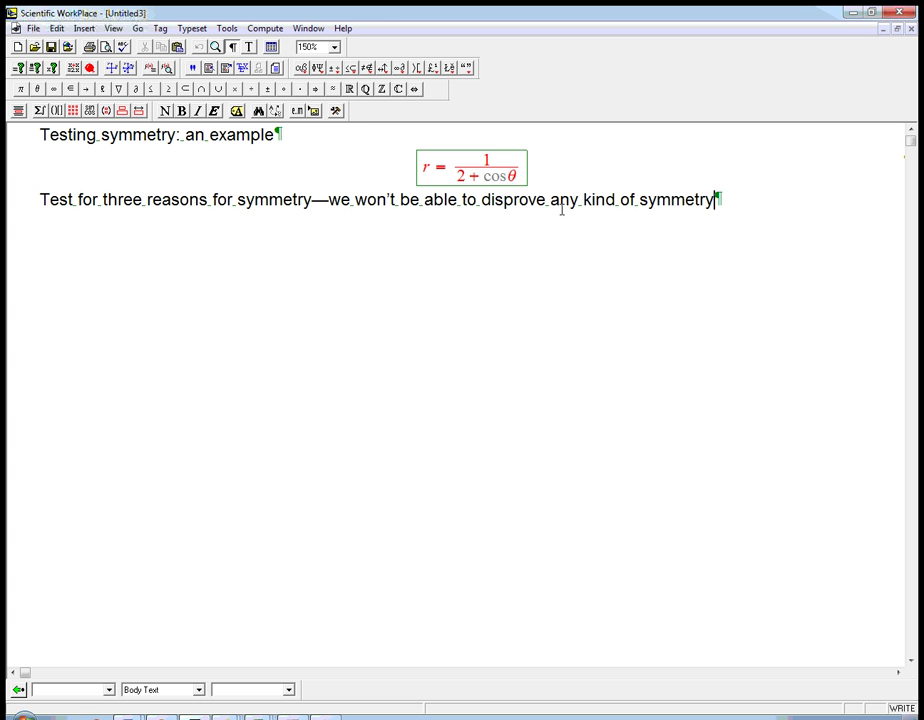
text(, but t)
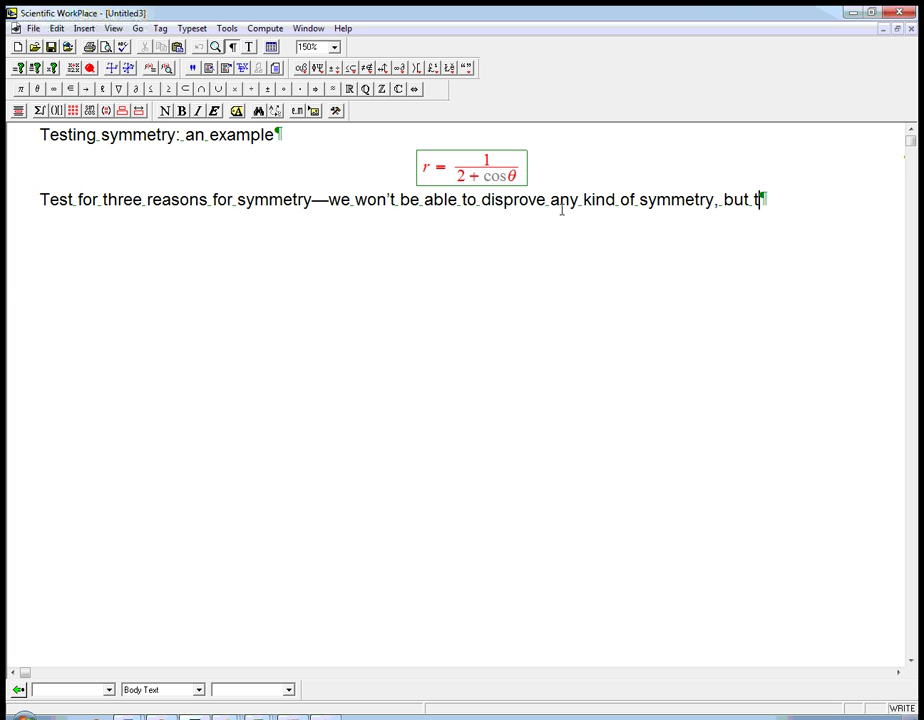
text(hey will find )
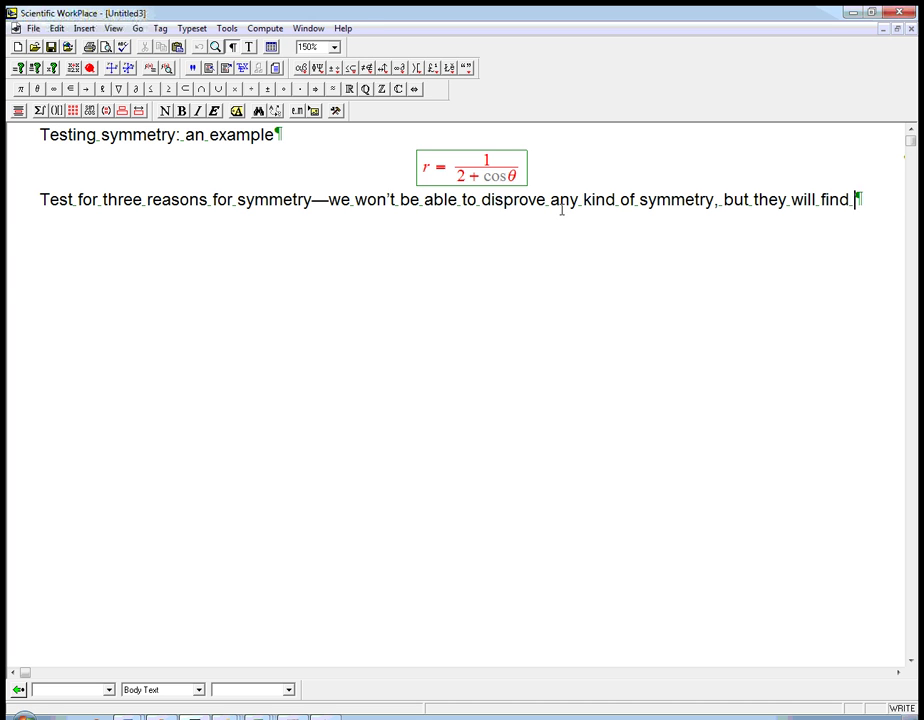
text(some reasons fo)
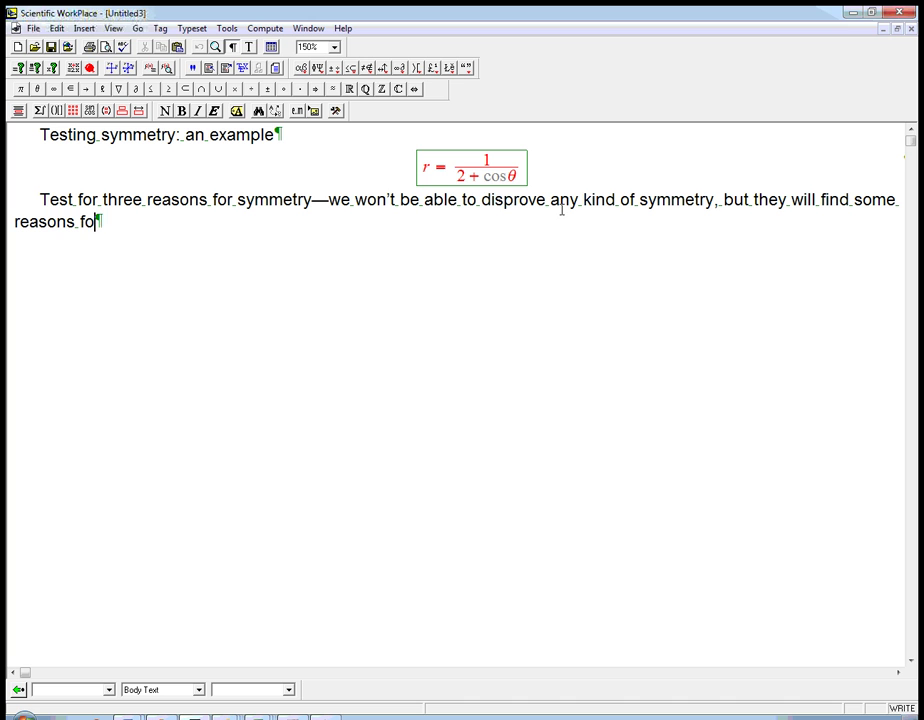
text(r certain kinds )
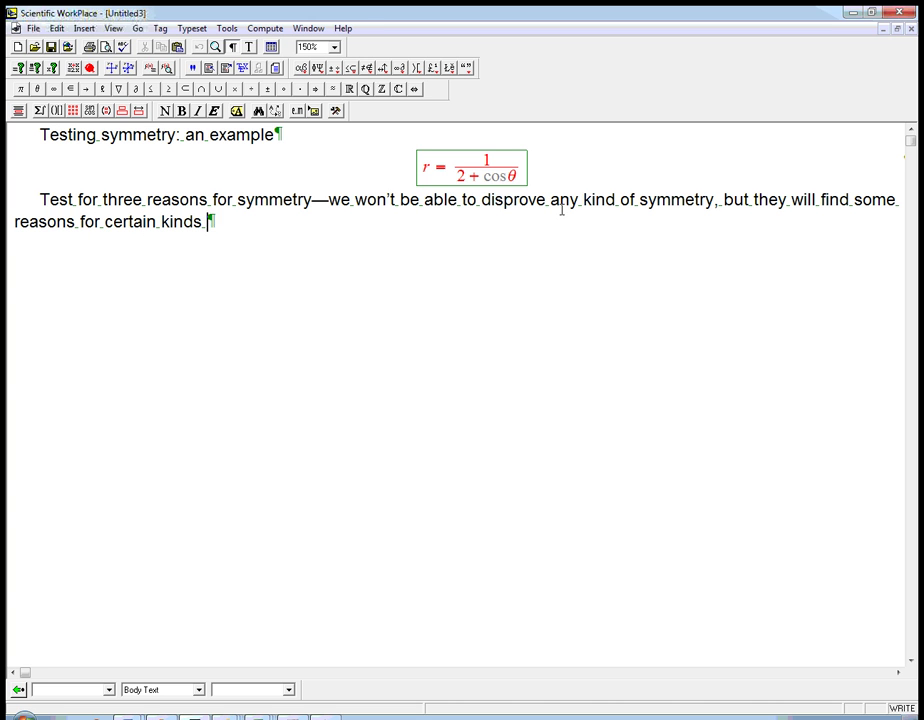
text(of symmetry.)
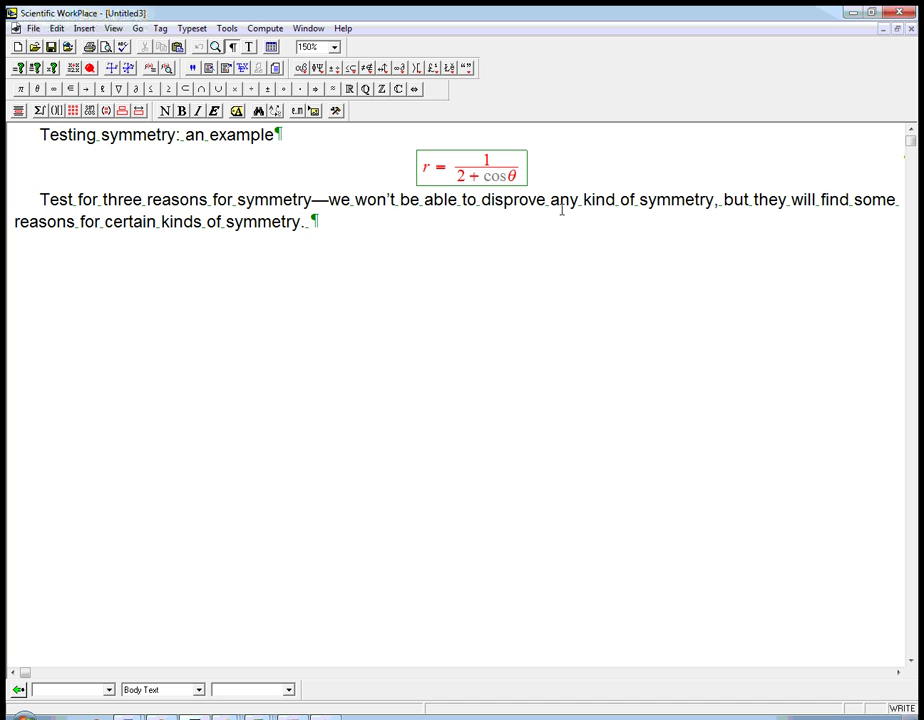
Begin a paragraph: 'Test for (obvious) symmetry about the polar axis (x-axis), the line θ = π/2 ('.
key(Return)
text(Test for (obvious)
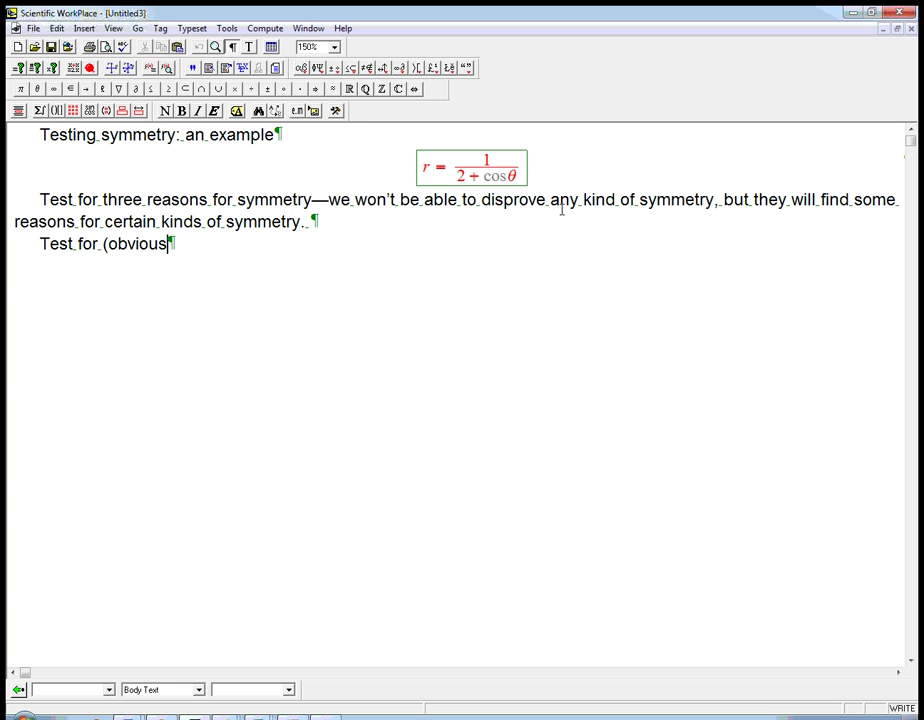
text() symmetry a)
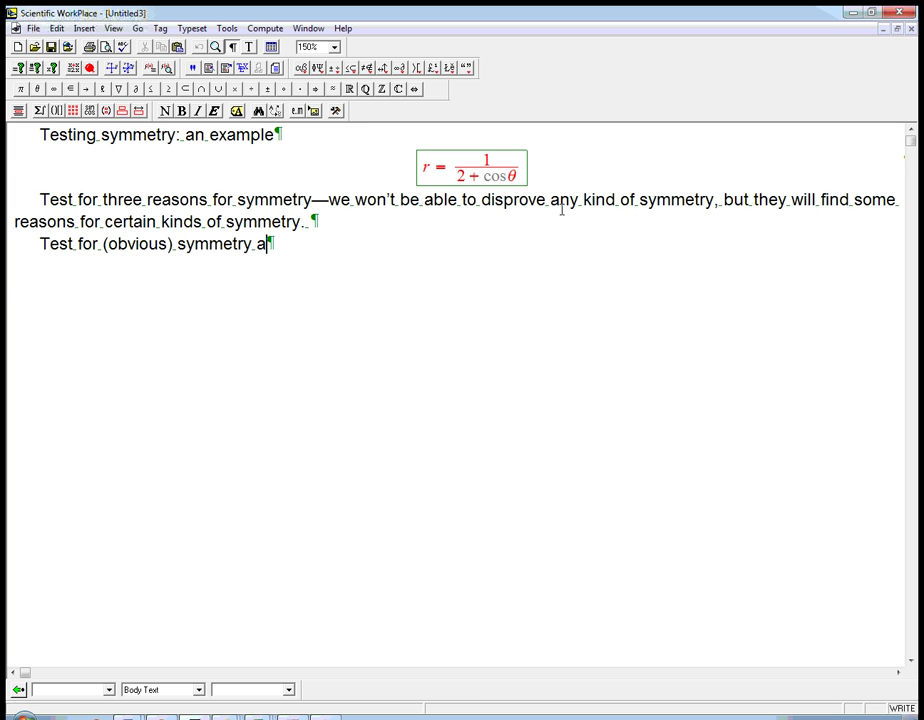
text(bout the polar)
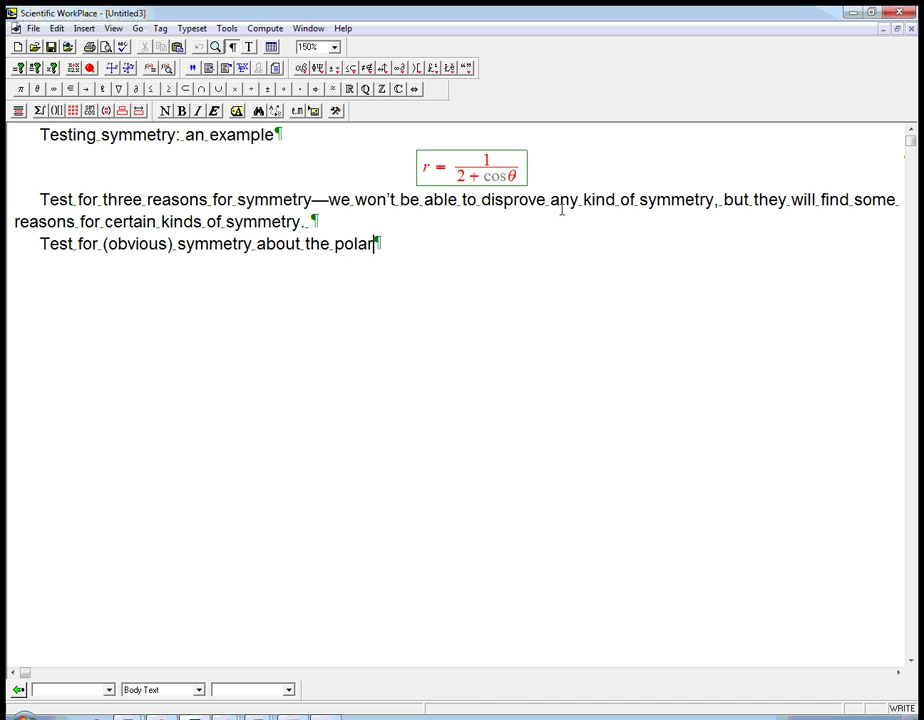
text(.axis ()
key(ctrl+m)
text(x-)
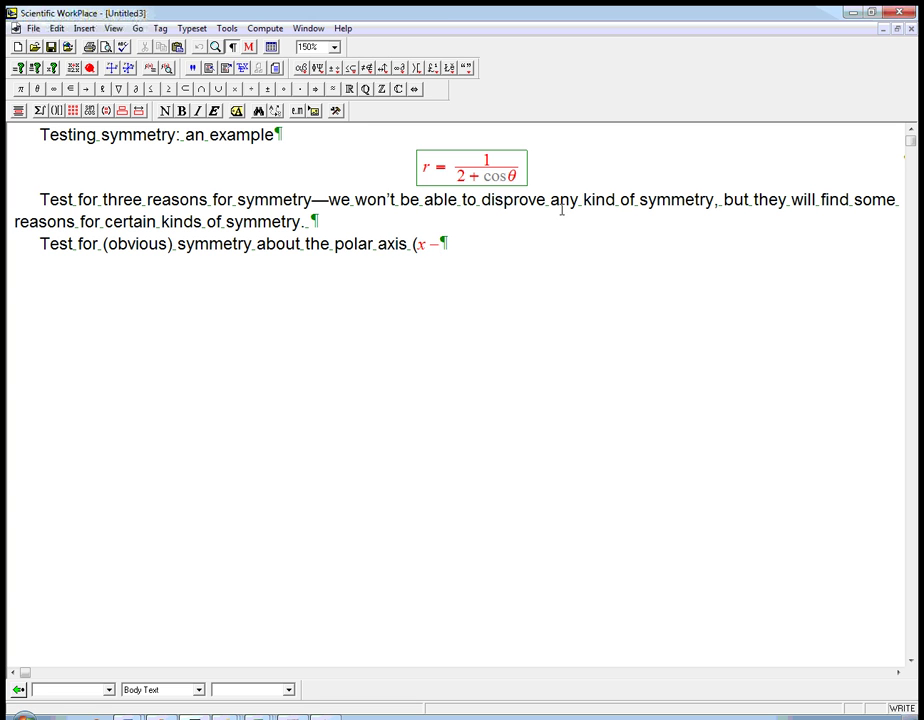
key(ctrl+t)
text(axis), )
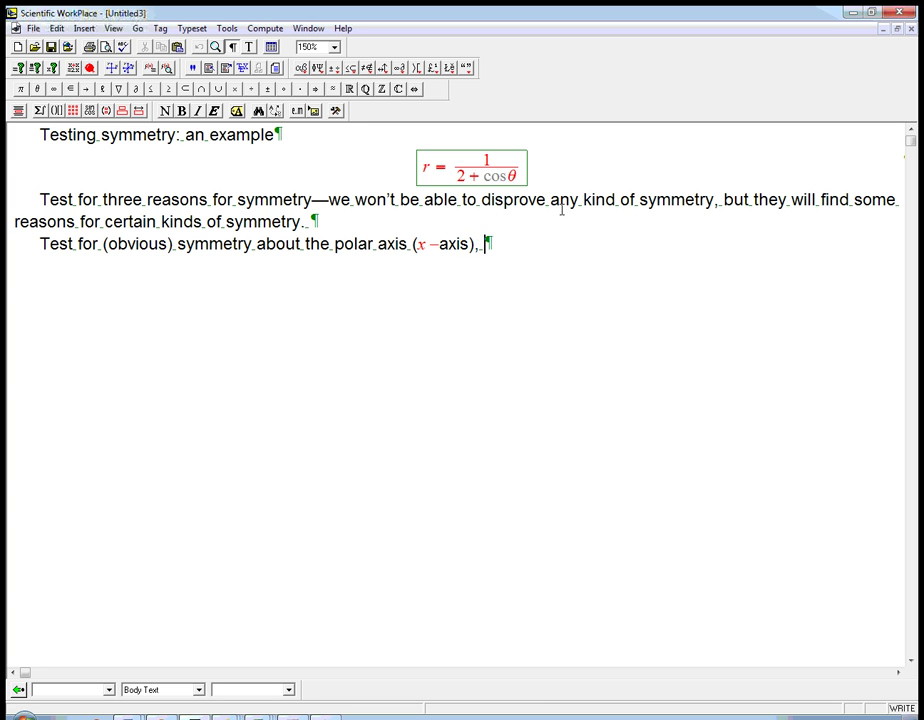
text(the line)
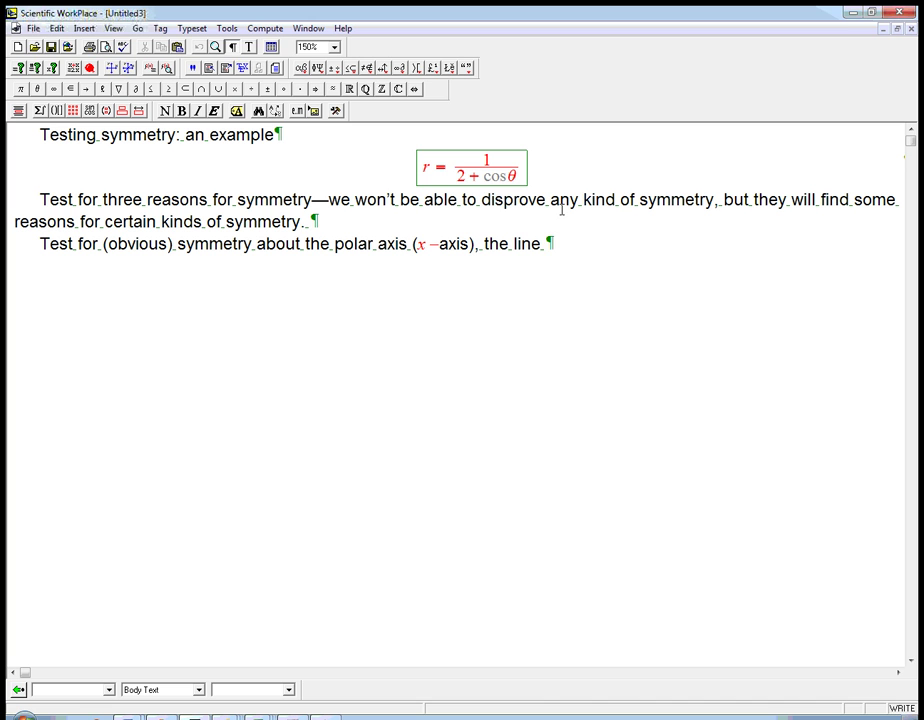
key(ctrl+m)
key(ctrl+g)
text(q=)
key(ctrl+g)
text(p/2)
key(ctrl+t)
text(()
Continue the paragraph with 'y-axis), and the pole (origin) (' using math for y.
key(ctrl+m)
text(y-)
key(ctrl+t)
text(axis)
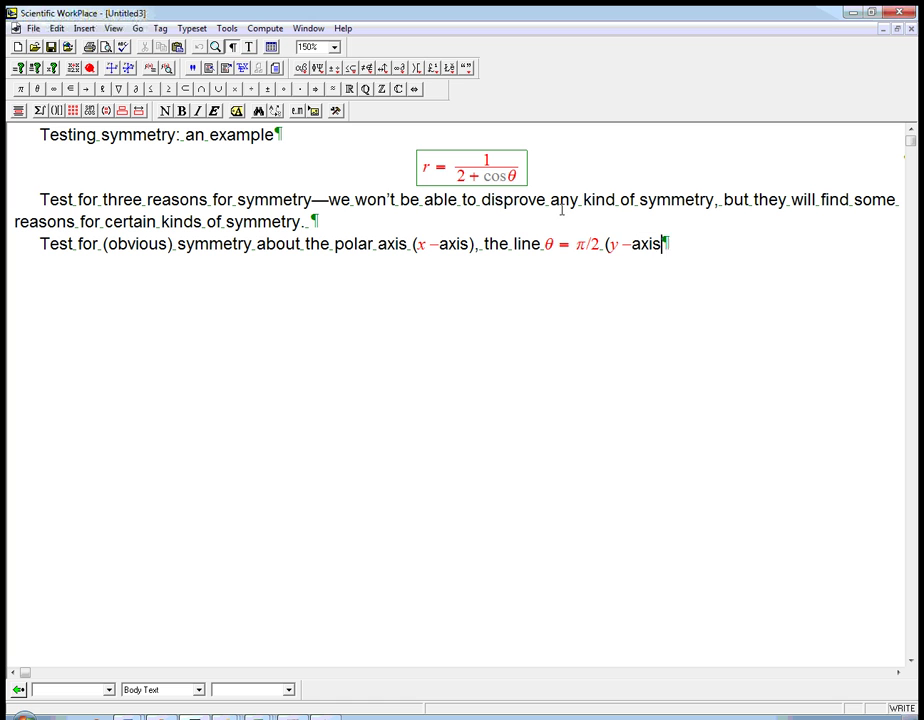
text(), and the p)
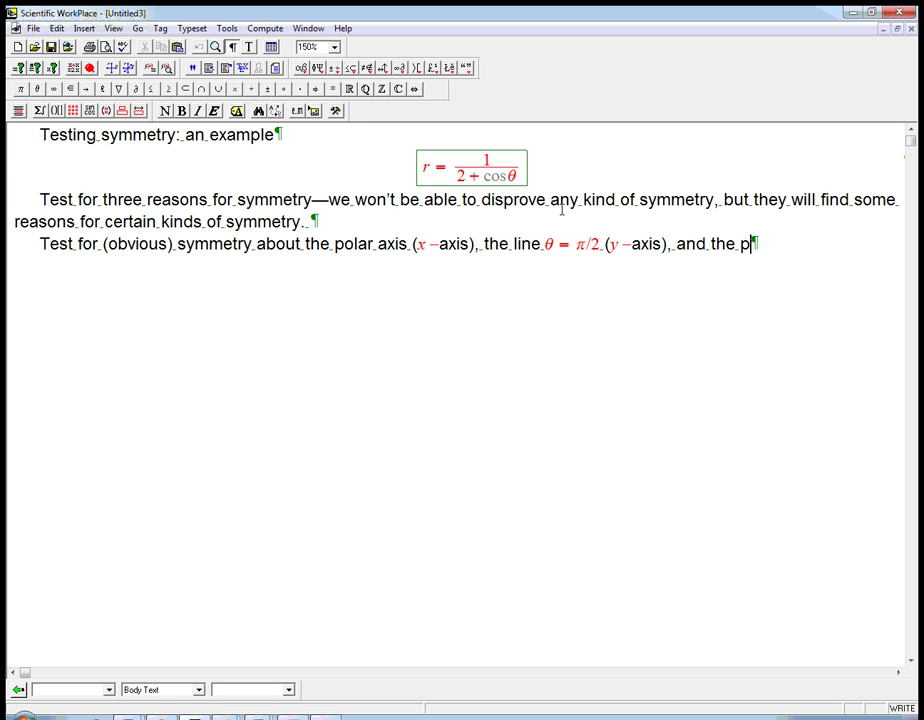
text(ole (orgi)
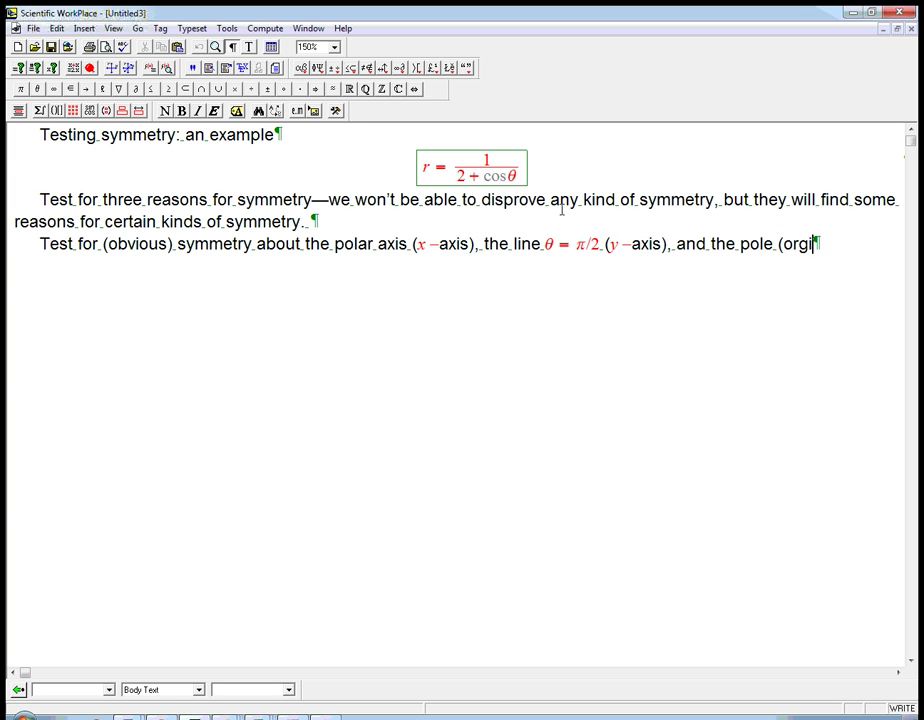
key(BackSpace)
key(BackSpace)
text(igin) ()
Finish the paragraph with '180° rotation)', using a superscript degree symbol.
key(ctrl+m)
text(180)
key(ctrl+h)
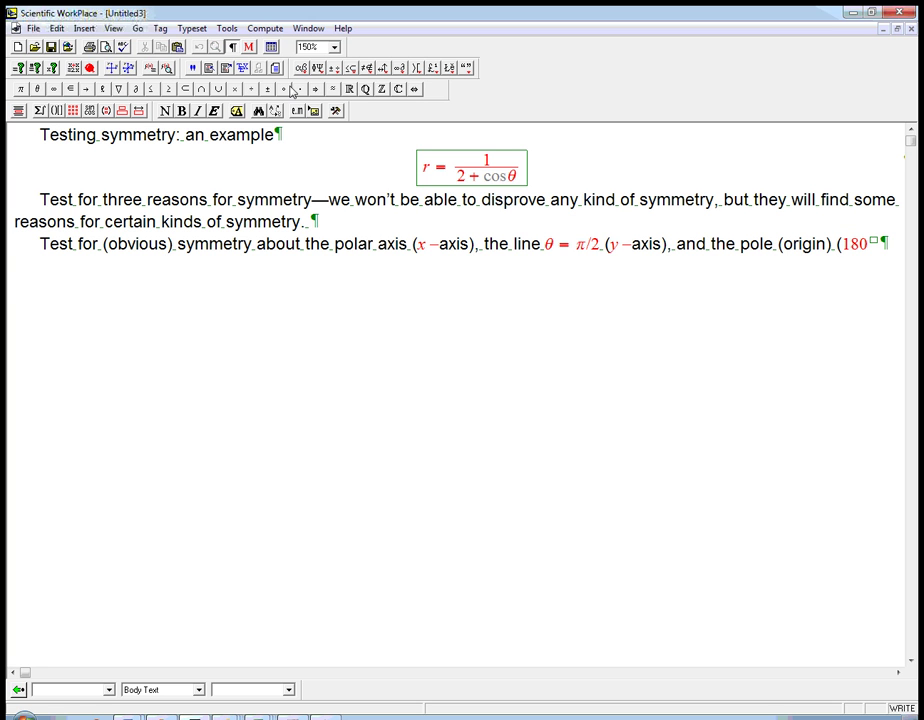
click(284, 90)
key(ctrl+t)
text(rotation)
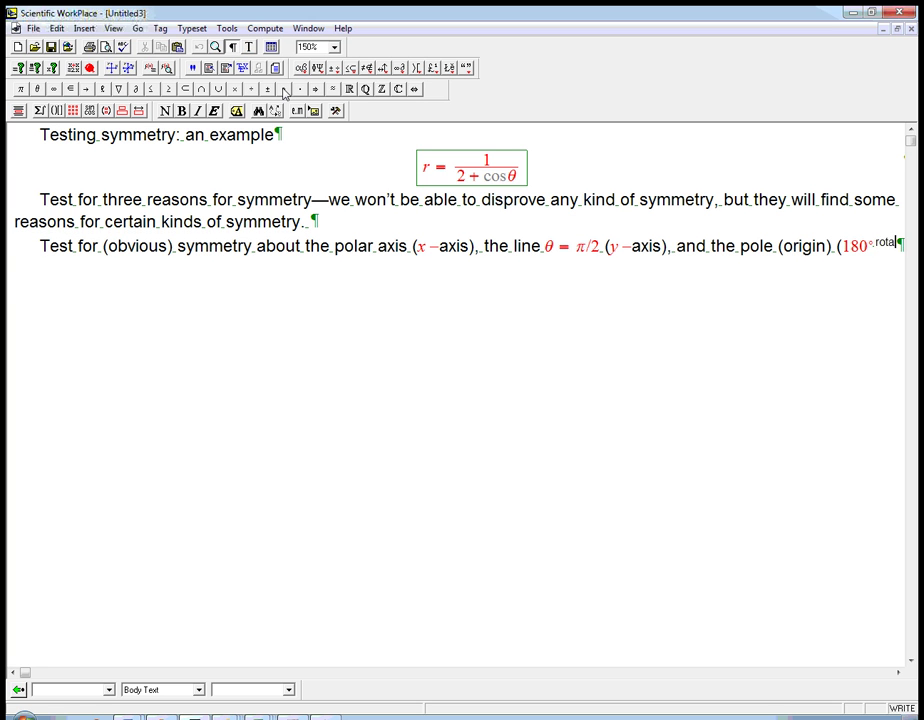
key(shift+Left)
key(shift+Left)
key(shift+Left)
key(shift+Left)
key(shift+Left)
key(shift+Left)
key(shift+Left)
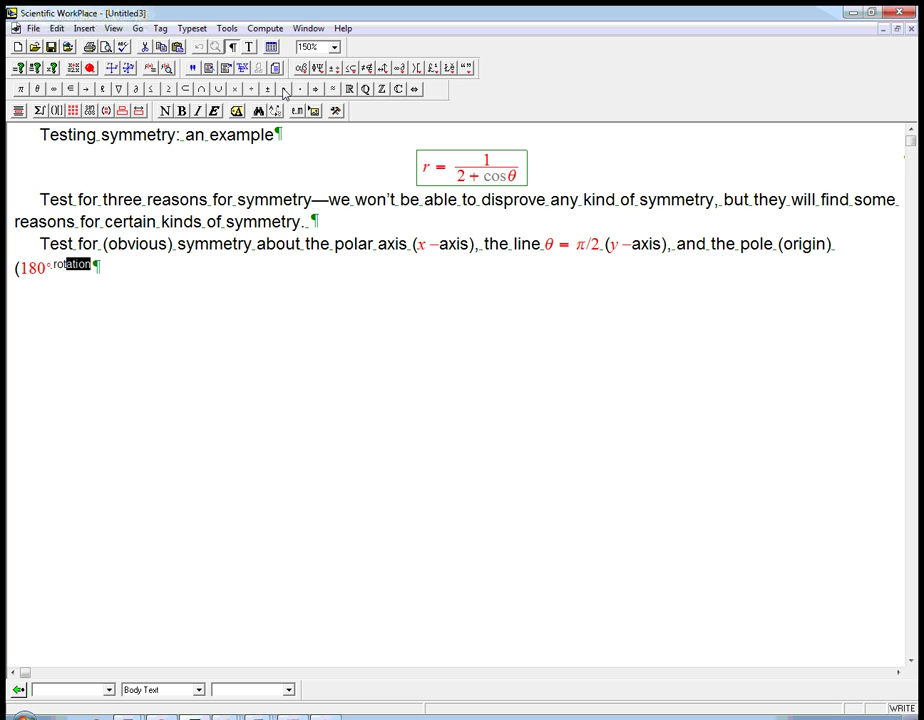
key(BackSpace)
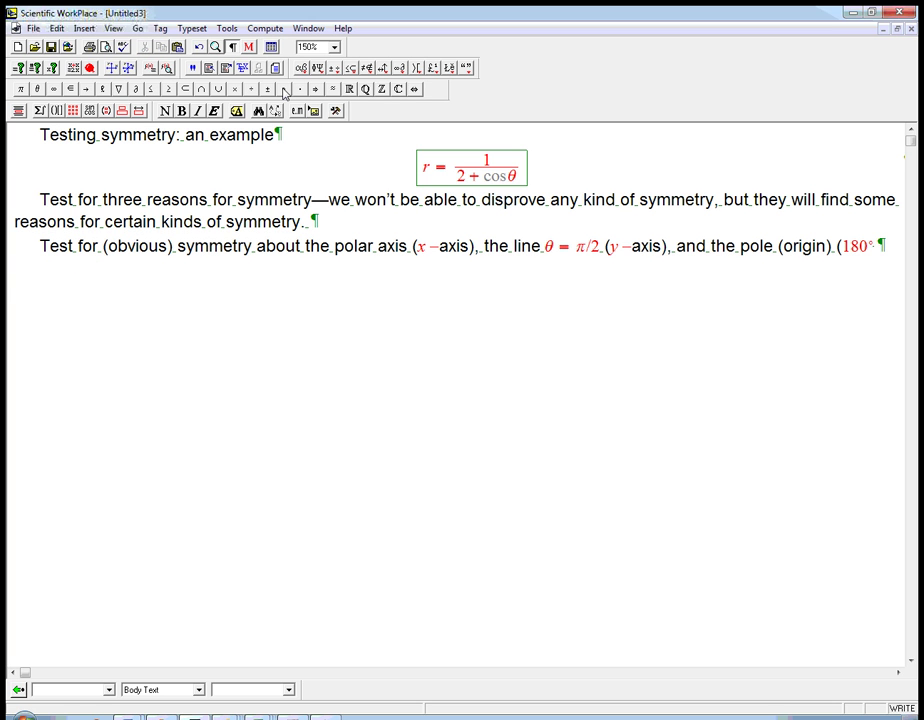
text(r)
key(BackSpace)
key(ctrl+t)
text(rotation))
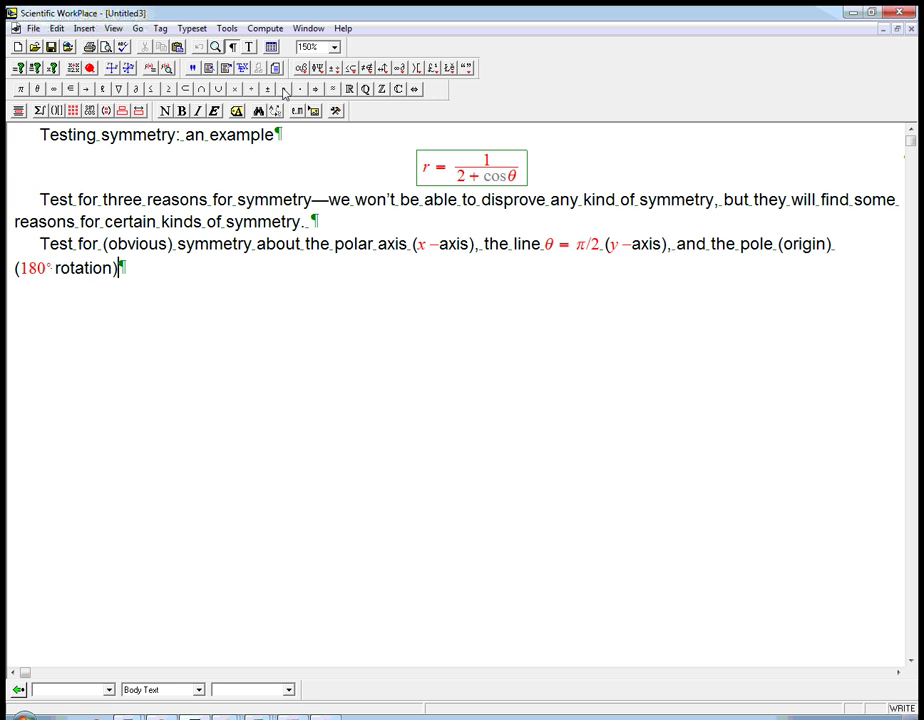
key(Return)
Type 'Polar axis:' and start a centred display reading 'Replace θ'.
text(Polar axis:)
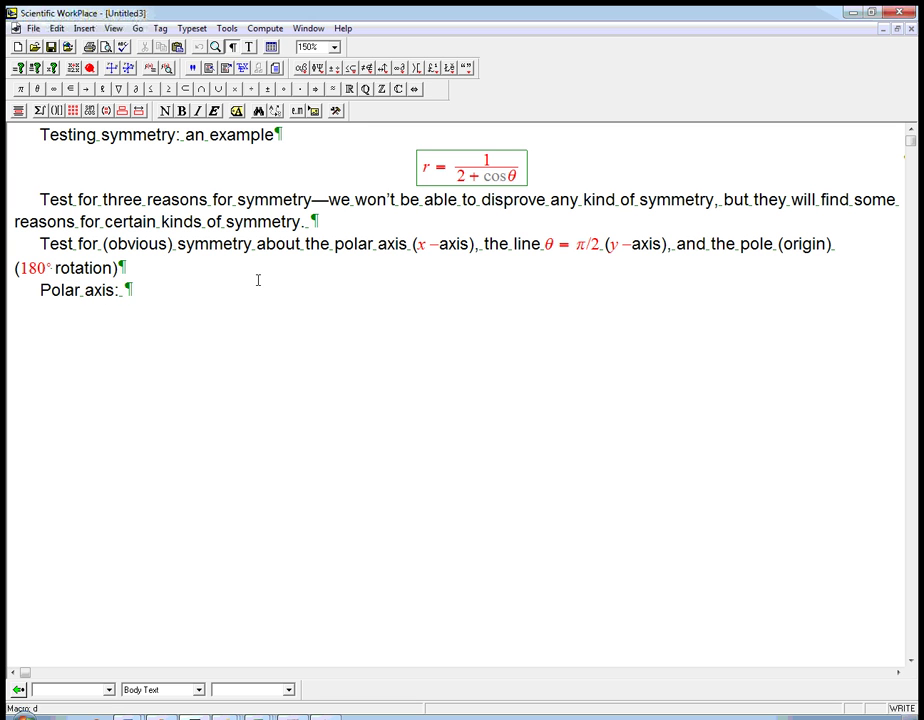
key(ctrl+d)
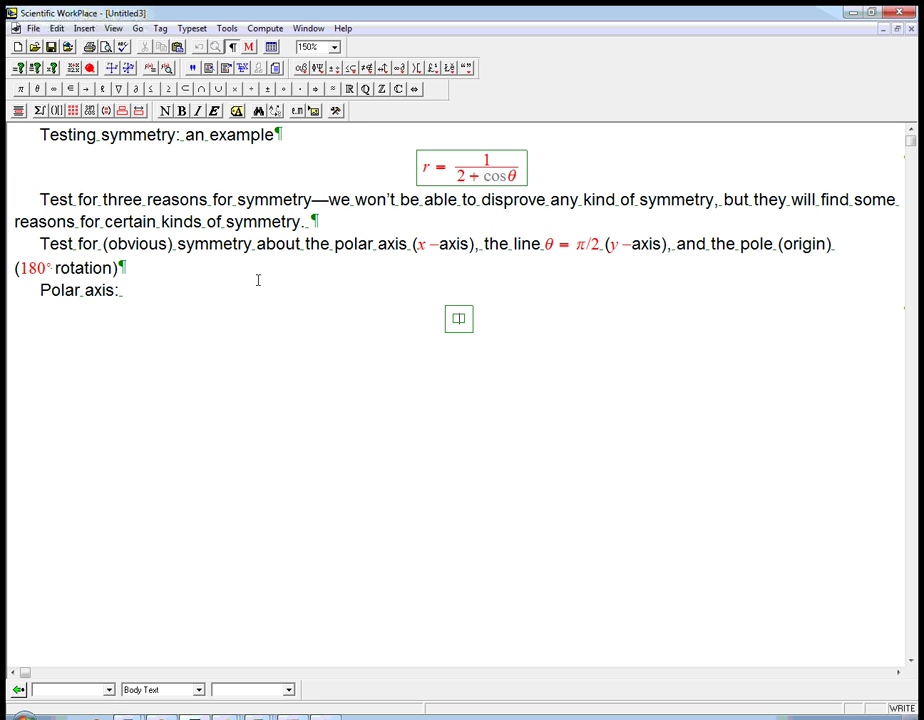
key(ctrl+t)
text(Replace)
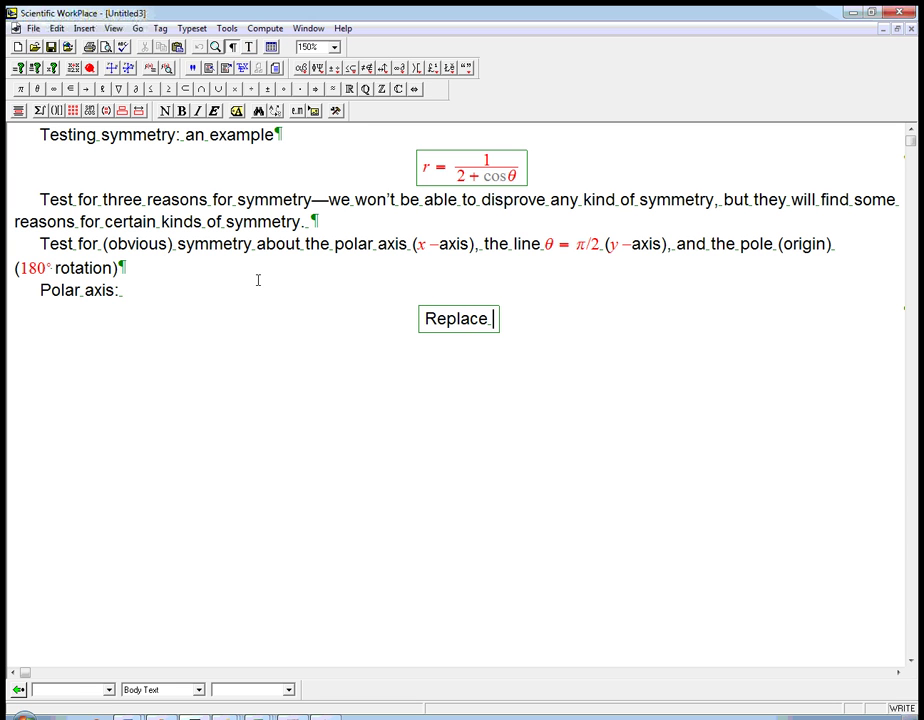
key(ctrl+m)
key(ctrl+g)
key(q)
Complete the display line as 'Replace θ with −θ: is r unchanged?'.
key(ctrl+t)
text(with )
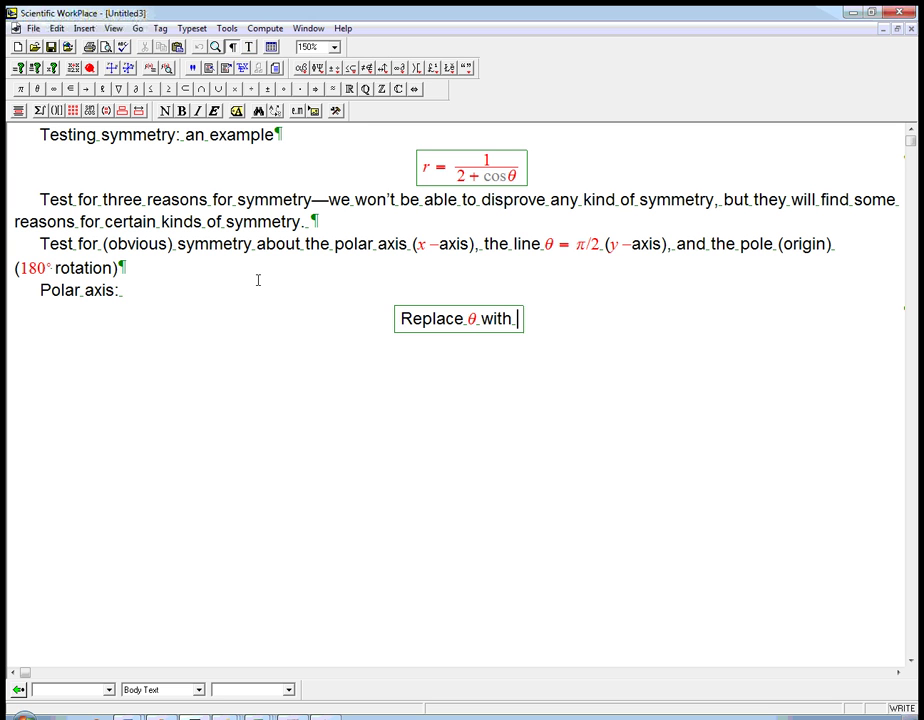
text(-)
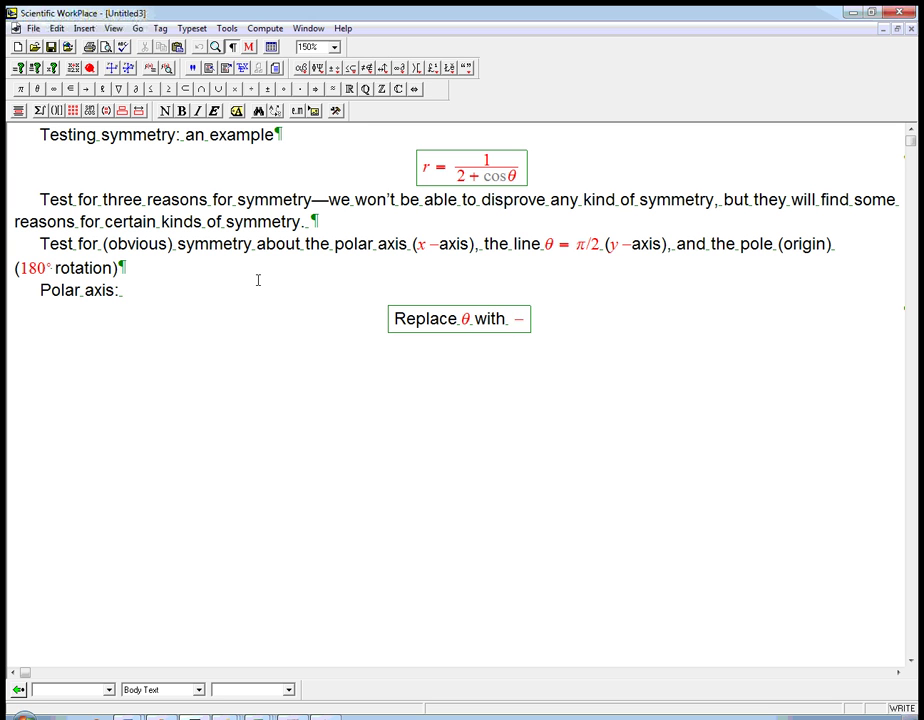
key(ctrl+g)
key(q)
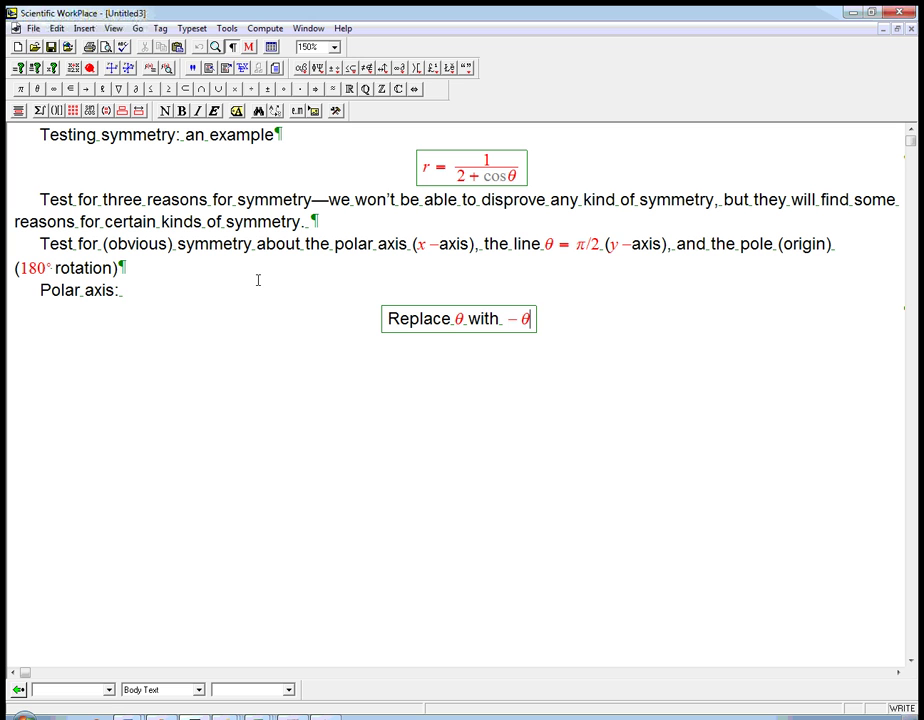
key(ctrl+t)
text(: is)
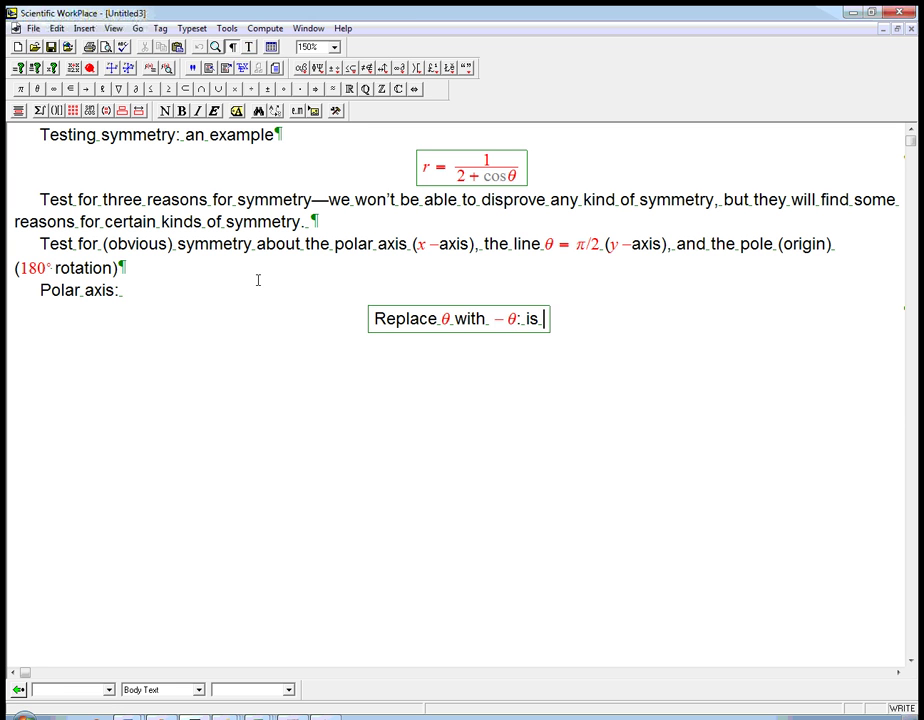
key(ctrl+m)
text(r)
key(ctrl+t)
text(unc)
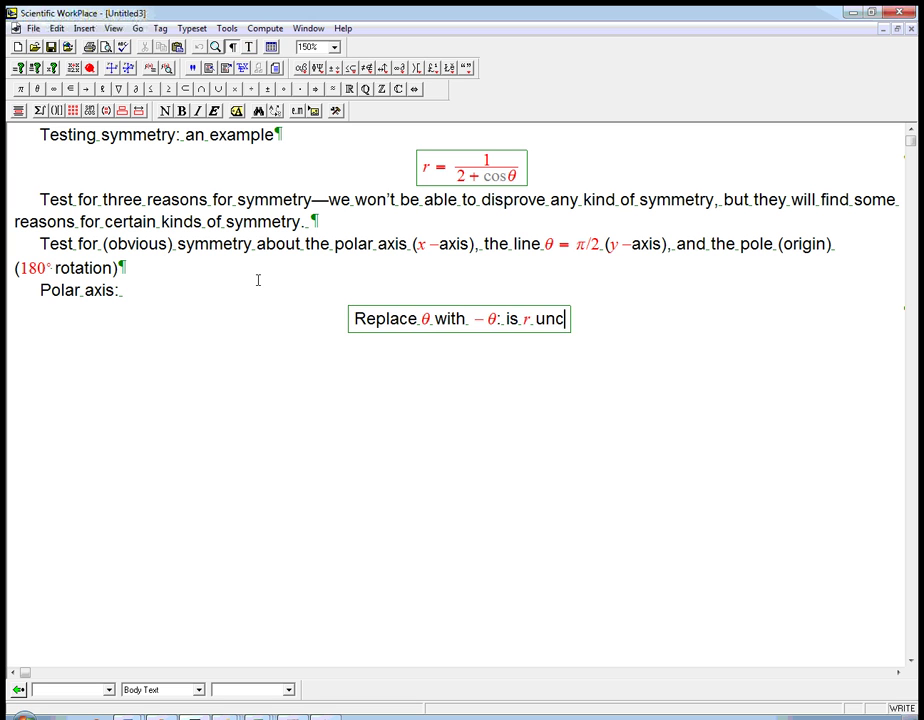
text(hanged?)
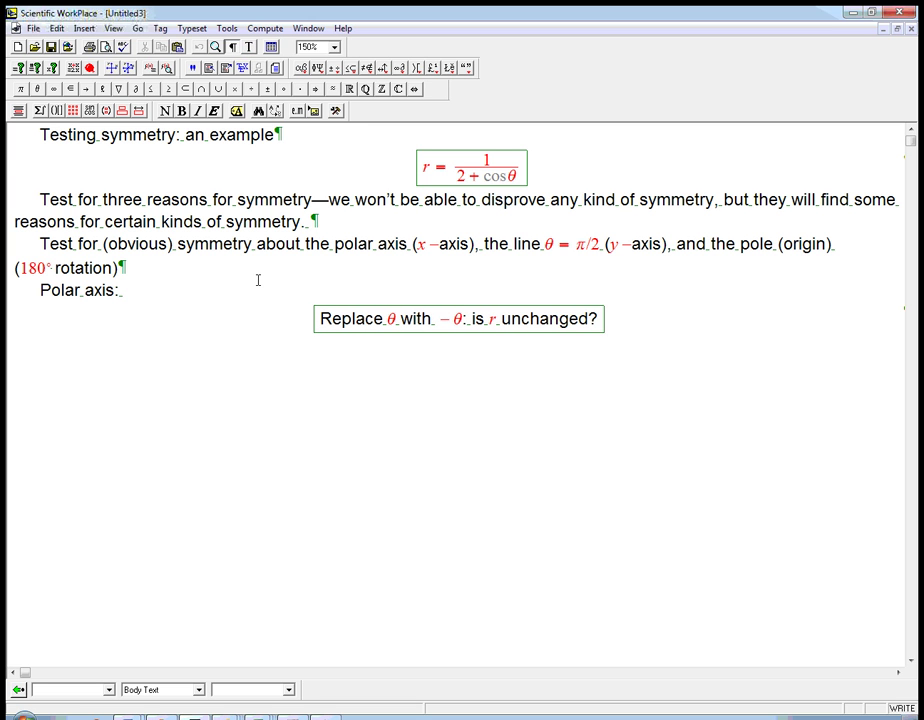
Add a row 'Old r =' followed by the fraction 1/(2+cos θ) copied from the original equation.
key(Return)
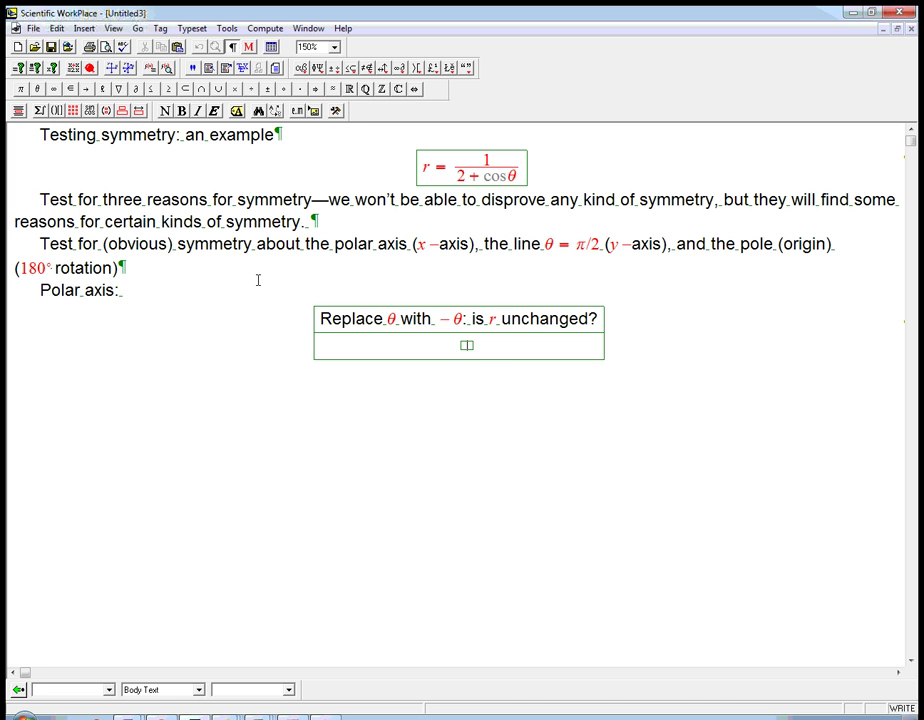
text(θ()
key(BackSpace)
key(BackSpace)
text(Old)
key(ctrl+m)
text(r=)
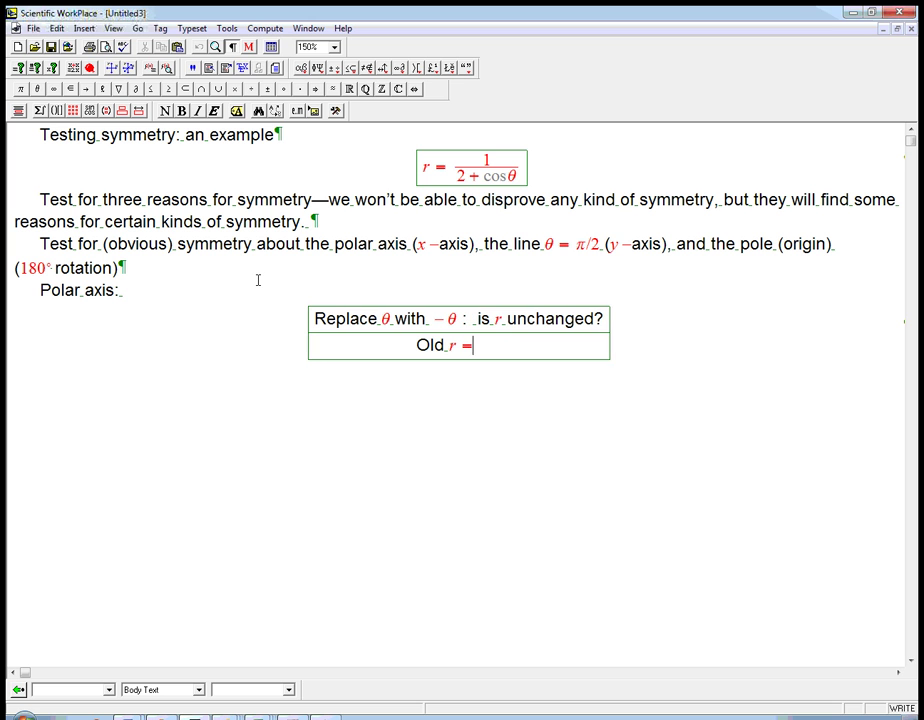
drag(519, 155, 453, 170)
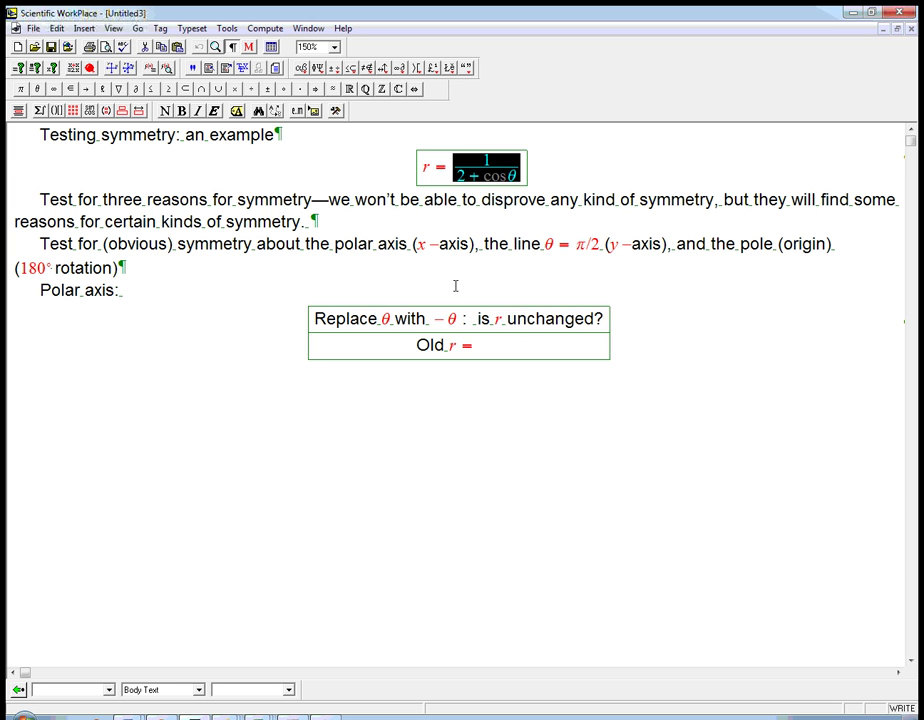
key(ctrl+c)
click(470, 347)
key(ctrl+v)
Add a third row labelled 'New r =' with r in math.
key(Return)
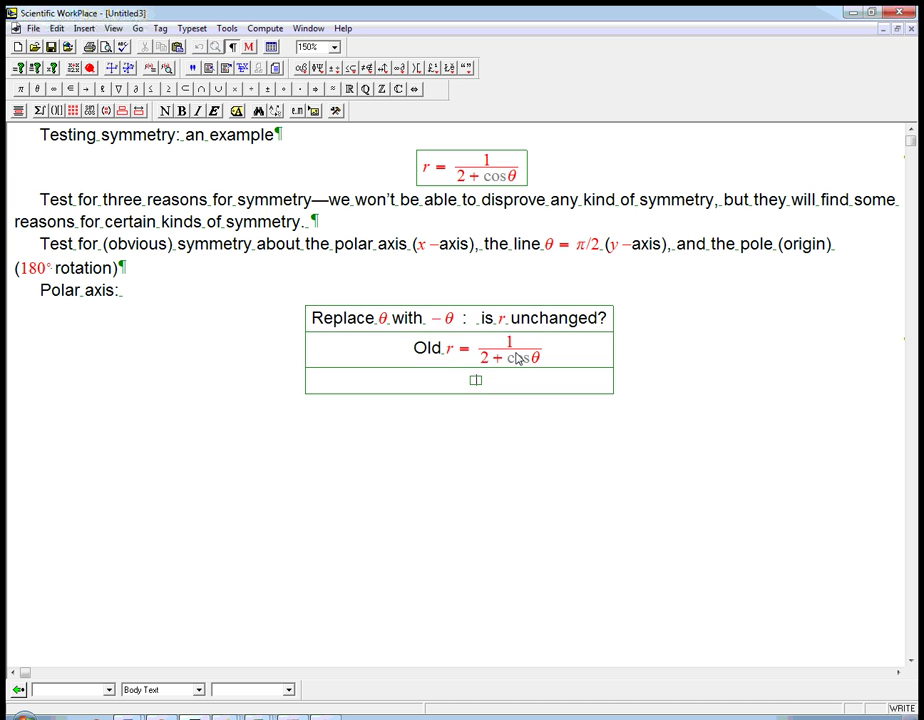
text(New)
key(ctrl+m)
text(r)
key(BackSpace)
key(ctrl+m)
text(r)
key(BackSpace)
text(r)
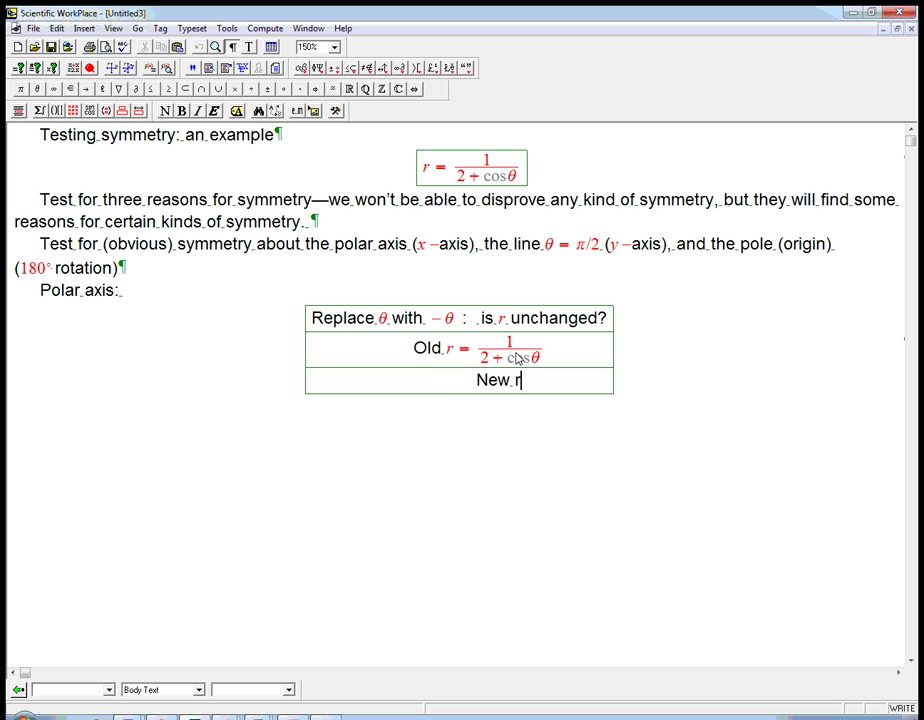
key(BackSpace)
key(ctrl+m)
text(r =)
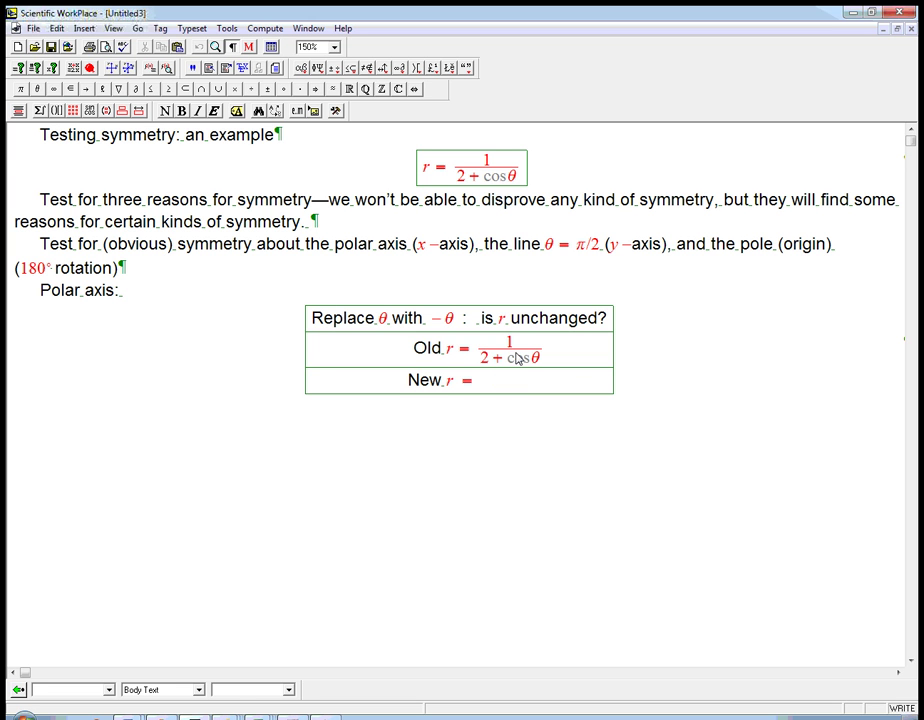
Complete the New r row with the fraction 1/(2+cos(−θ)).
key(ctrl+f)
text(1/)
key(Tab)
text(2 )
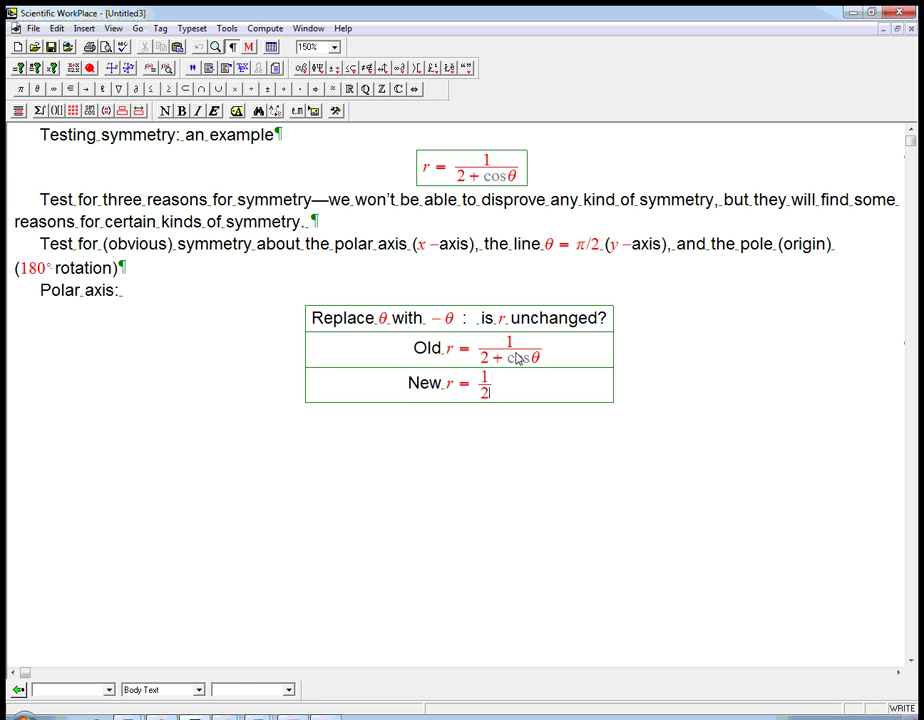
text(+ cos)
key(ctrl+9)
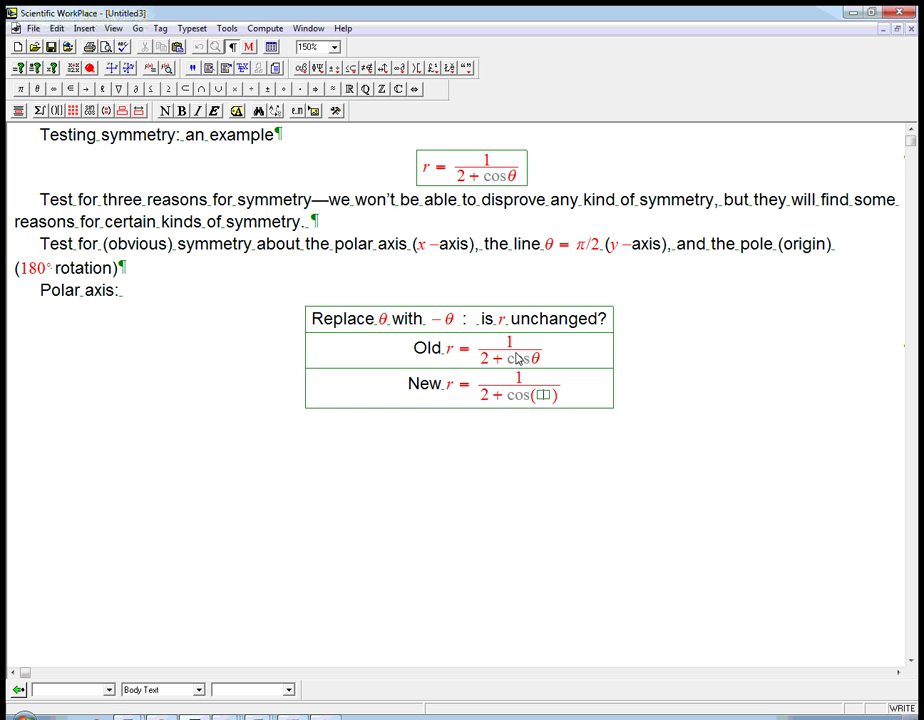
text(-)
key(ctrl+g)
key(q)
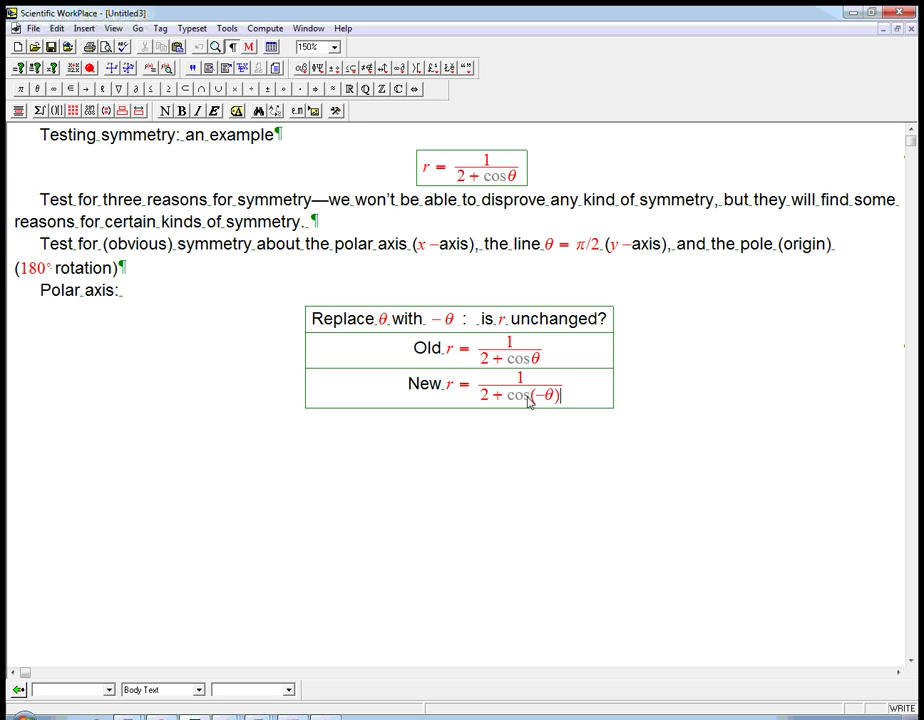
key(Right)
Add a fourth row reading '= 1/(2+cos θ) = Old r'.
key(Return)
text(=)
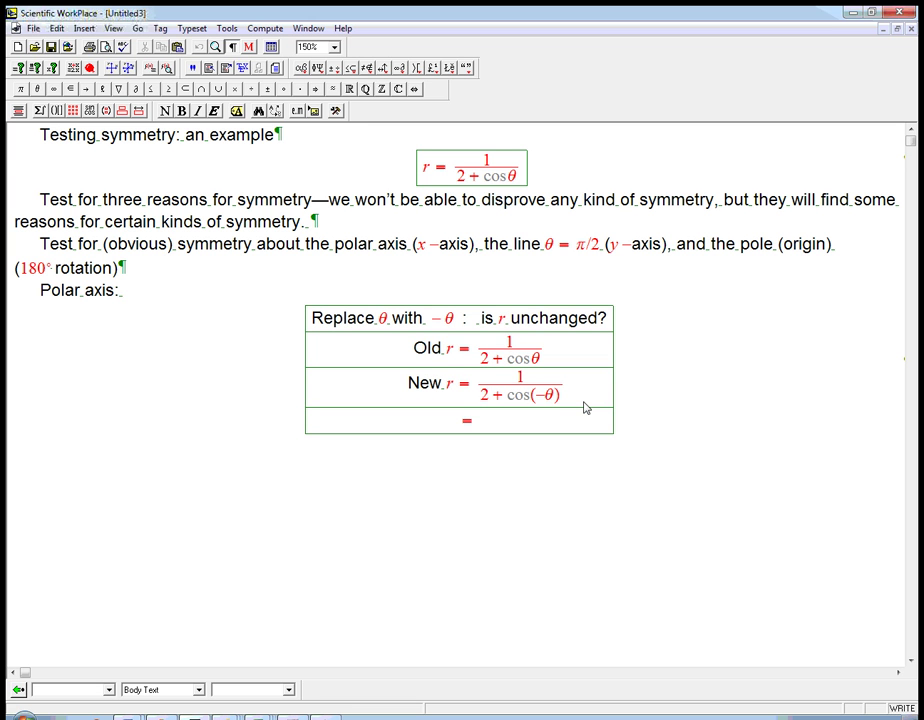
key(ctrl+f)
text(1)
key(Tab)
text(2 + )
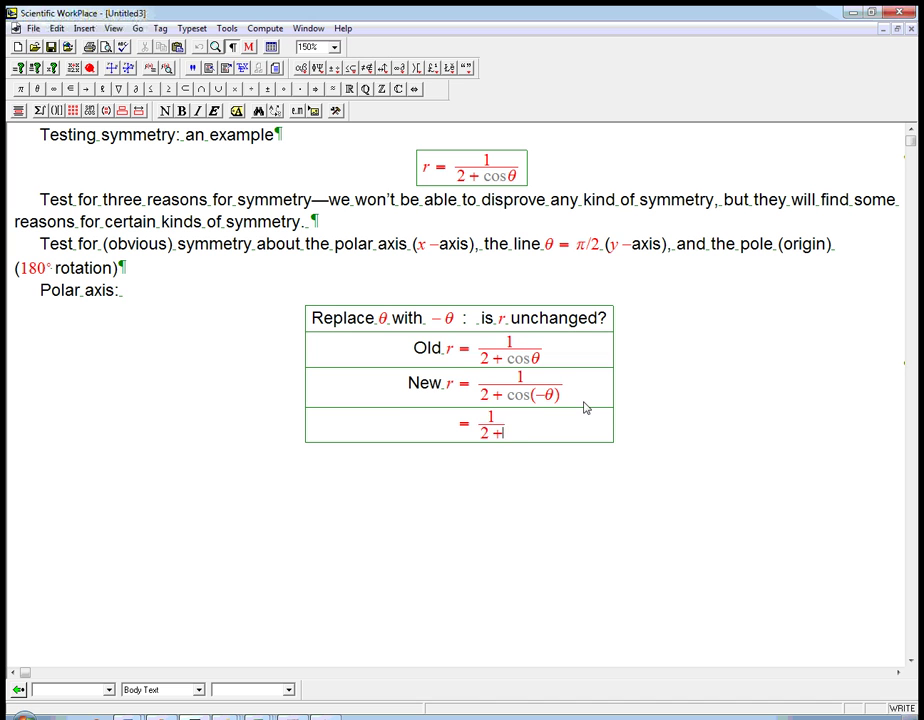
text(cos)
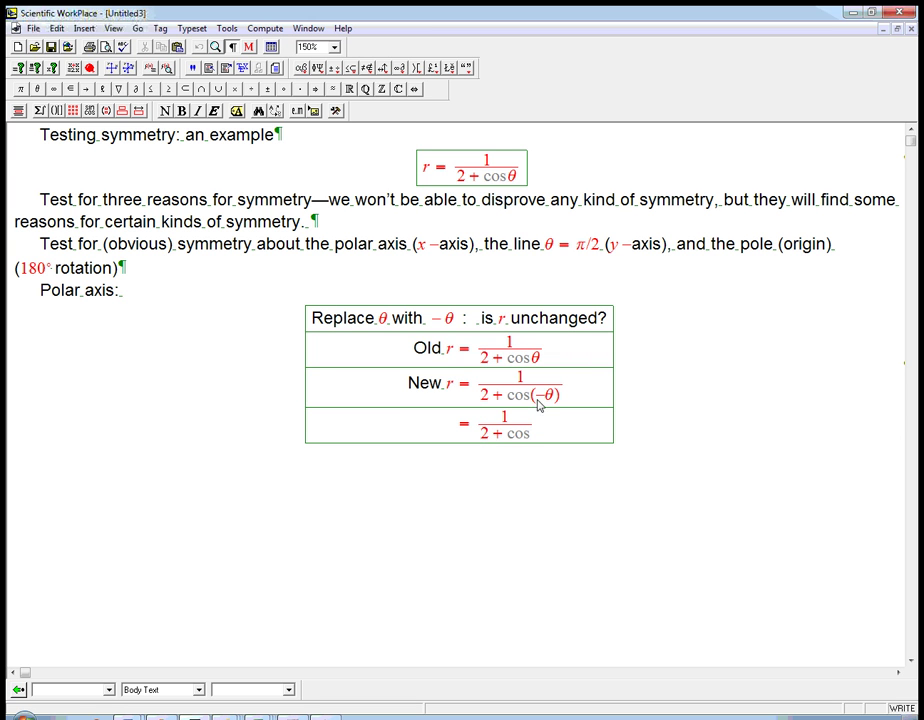
key(ctrl+g)
text(q)
text(=)
key(ctrl+t)
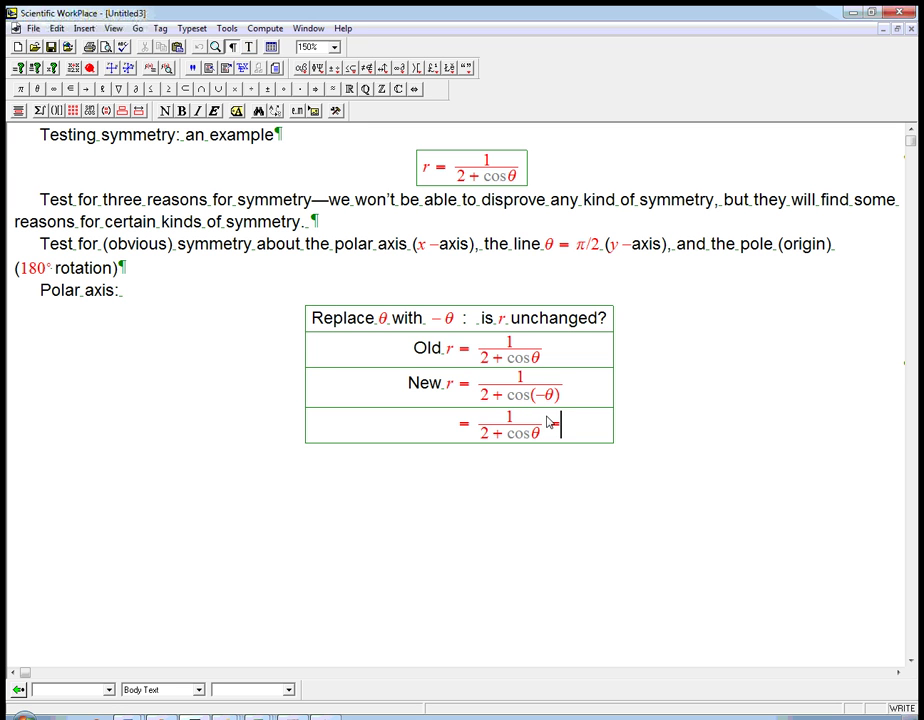
text(Old)
key(ctrl+m)
text(r)
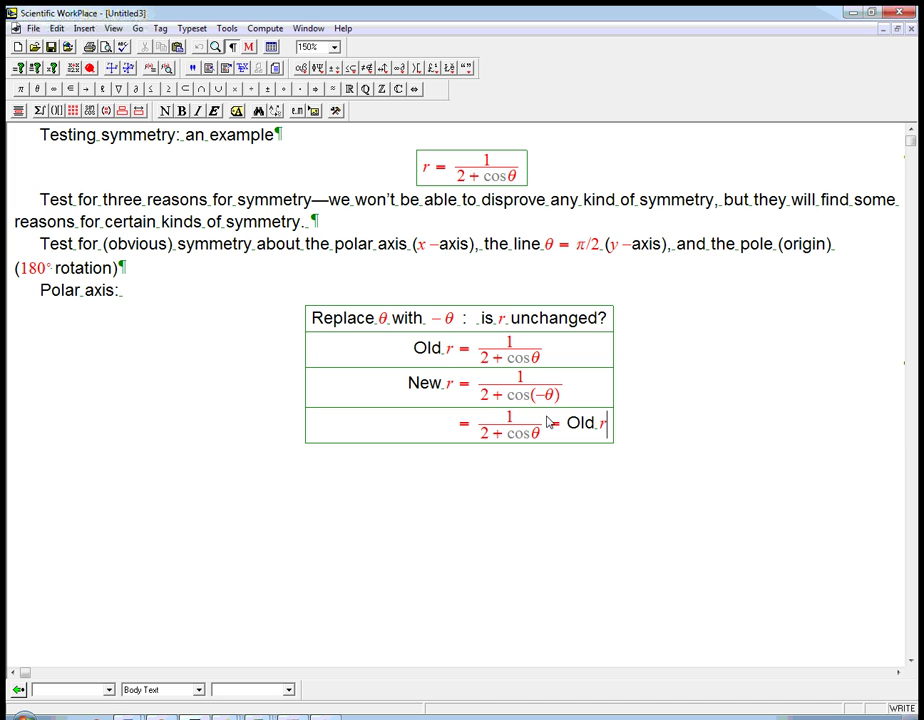
Below the table, write the conclusion 'YES! x-axis (polar axis) symmetry'.
key(ctrl+t)
key(Down)
text(YES!)
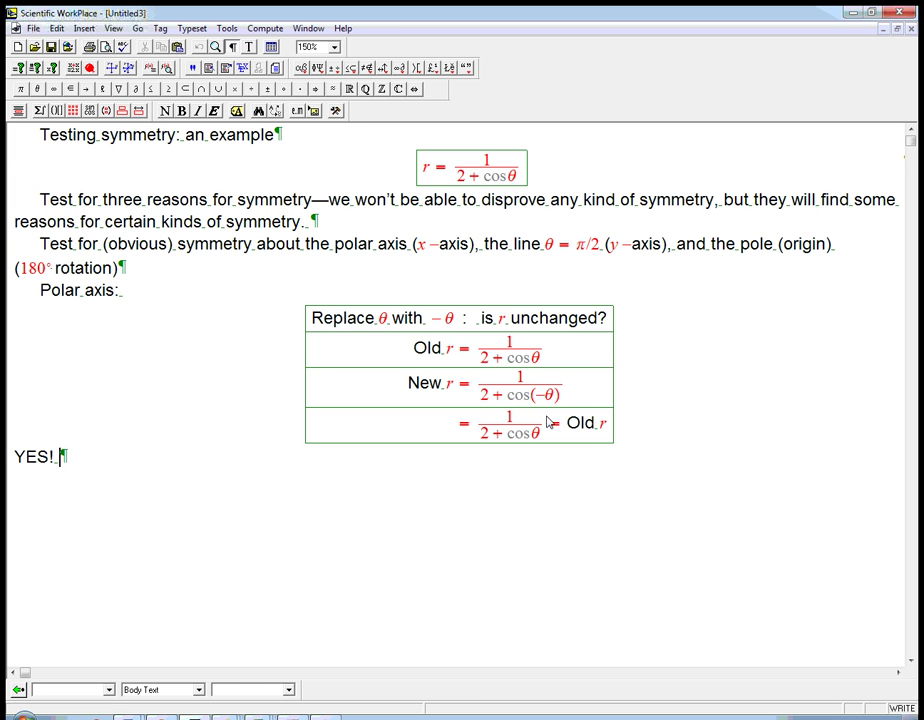
key(ctrl+m)
text(x-)
key(ctrl+t)
text(axis ()
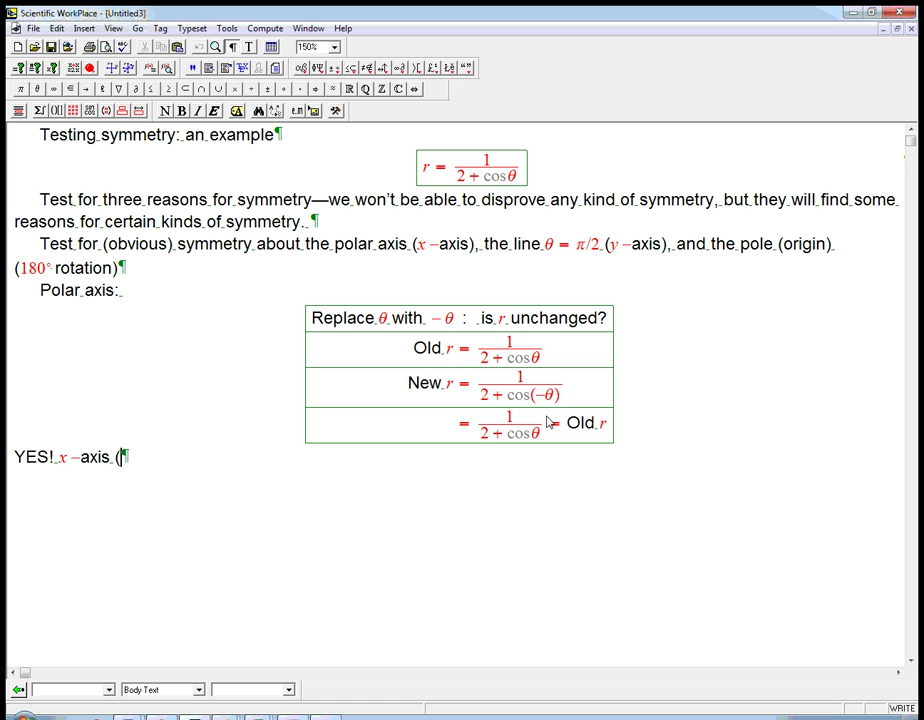
text(polar axi)
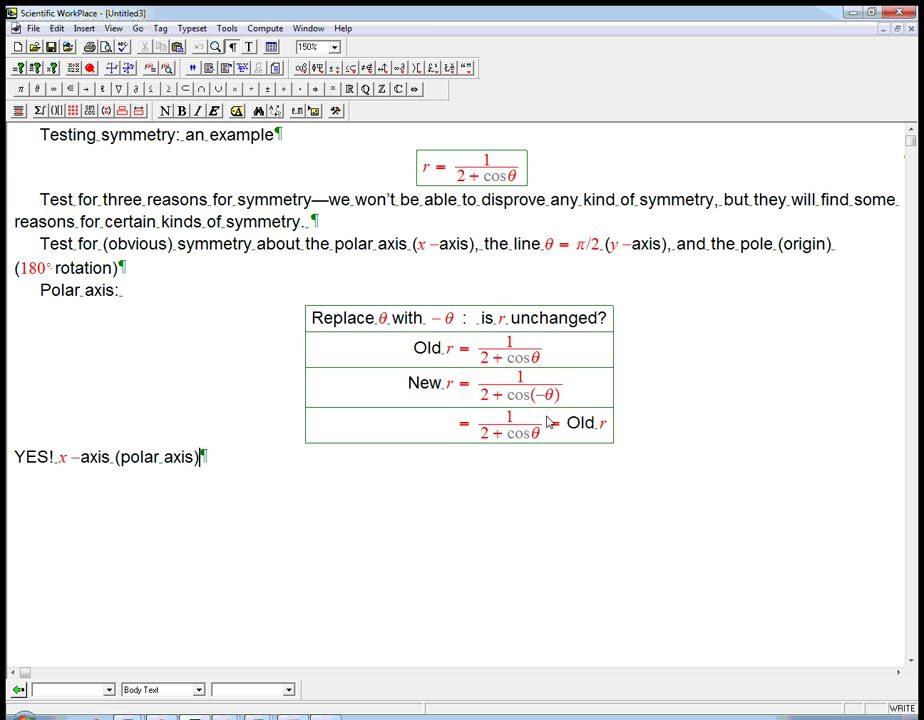
text(symmetry)
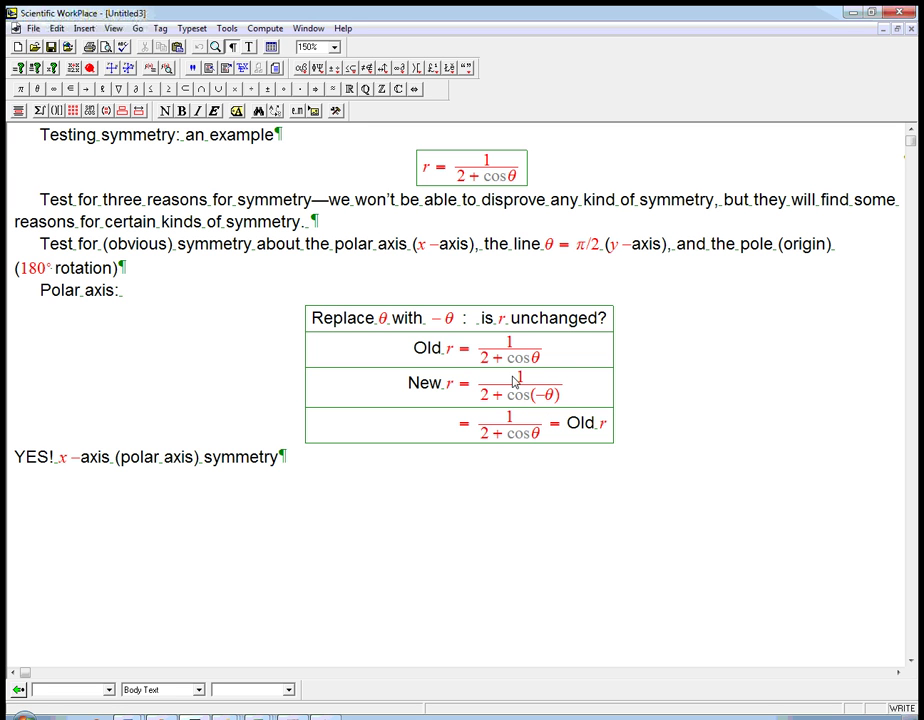
On a new line, write 'θ = π/2: (y-axis)' with θ, π/2 and y in math.
key(Return)
key(ctrl+g)
key(q)
text(=)
key(ctrl+g)
text(p/2)
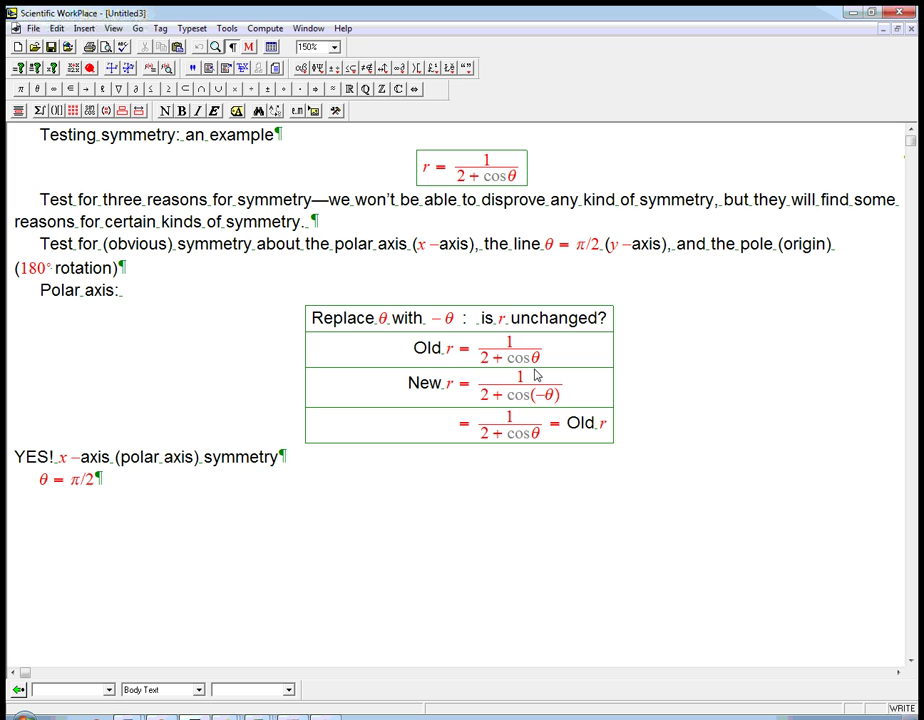
key(ctrl+t)
text(: ()
key(ctrl+m)
text(y-)
key(ctrl+t)
text(axis))
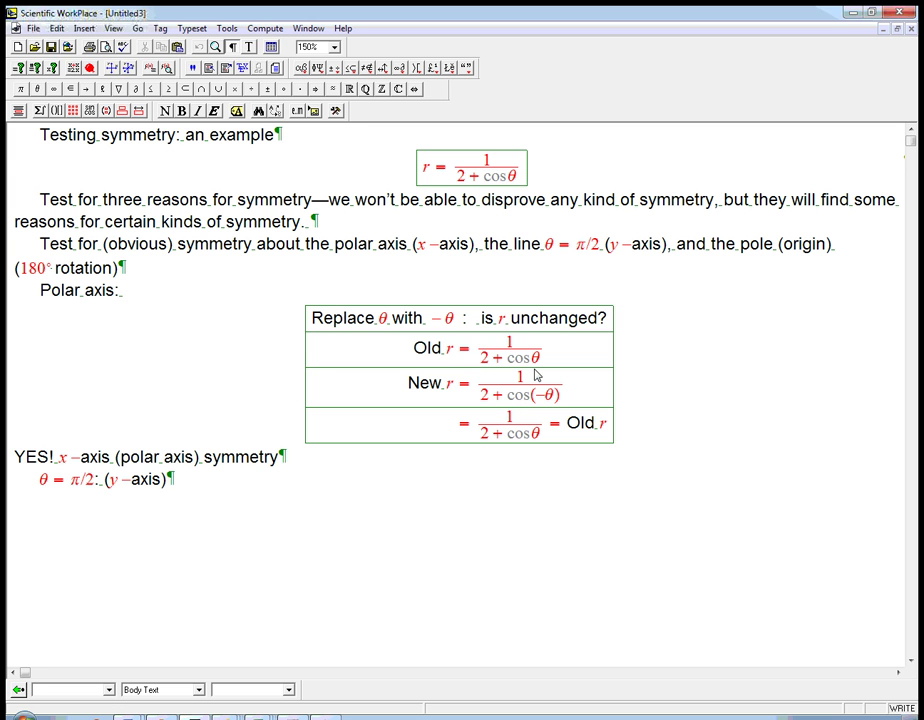
Insert a boxed display starting with 'Replace θ', redoing the first mistaken box.
key(ctrl+shift+d)
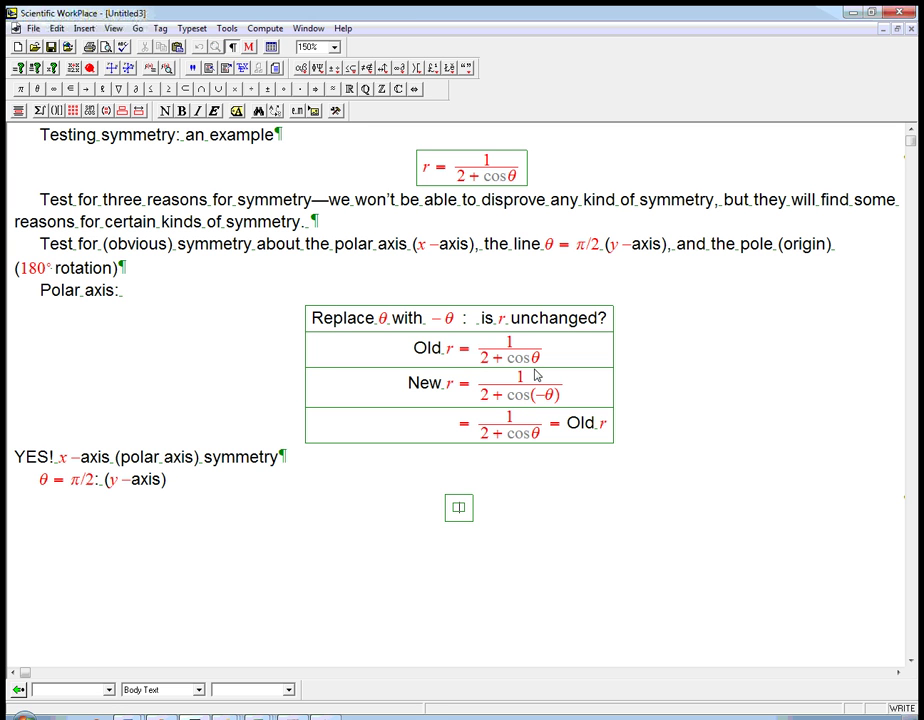
text(Repla)
key(BackSpace)
key(BackSpace)
key(BackSpace)
key(BackSpace)
key(BackSpace)
key(BackSpace)
key(ctrl+shift+d)
key(ctrl+t)
text(Replace)
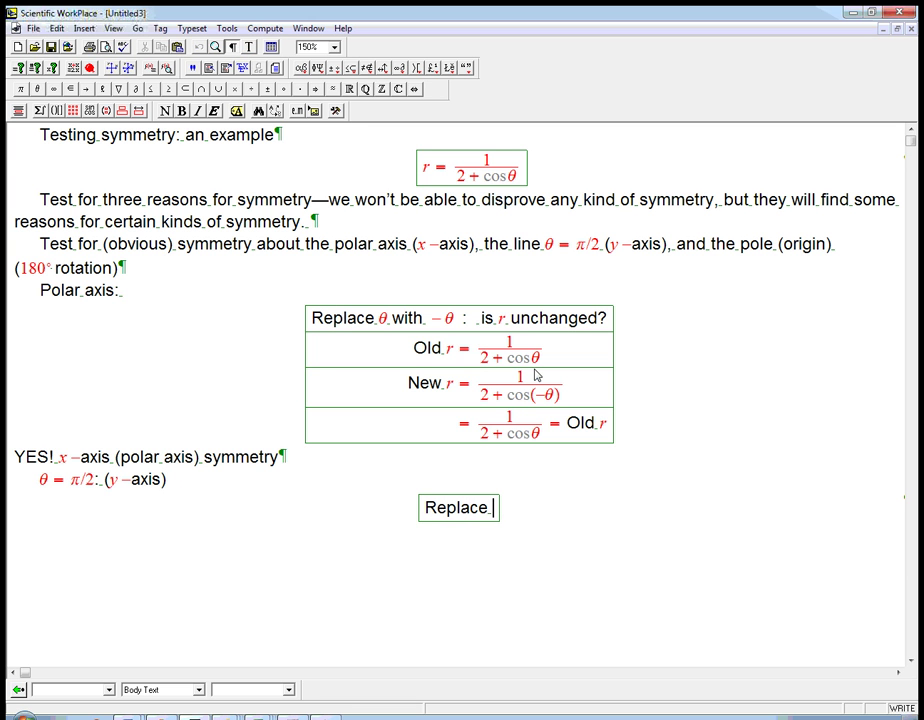
key(ctrl+m)
key(ctrl+g)
key(q)
key(ctrl+t)
Complete the heading as 'Replace θ with π − θ' and add an empty row beneath it.
text(with)
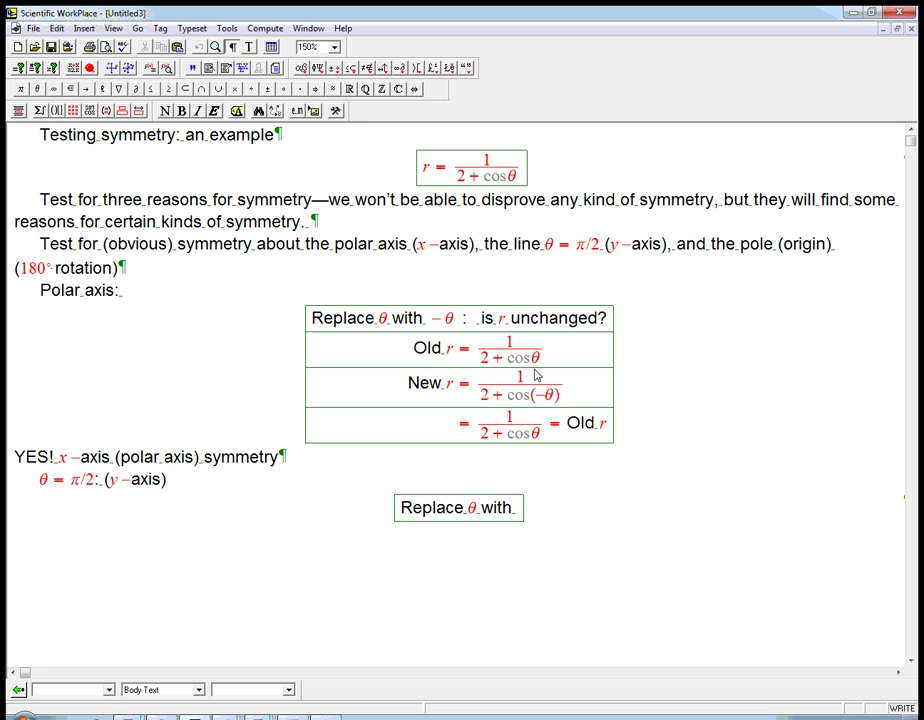
key(ctrl+m)
key(ctrl+g)
text(p-)
key(ctrl+g)
key(q)
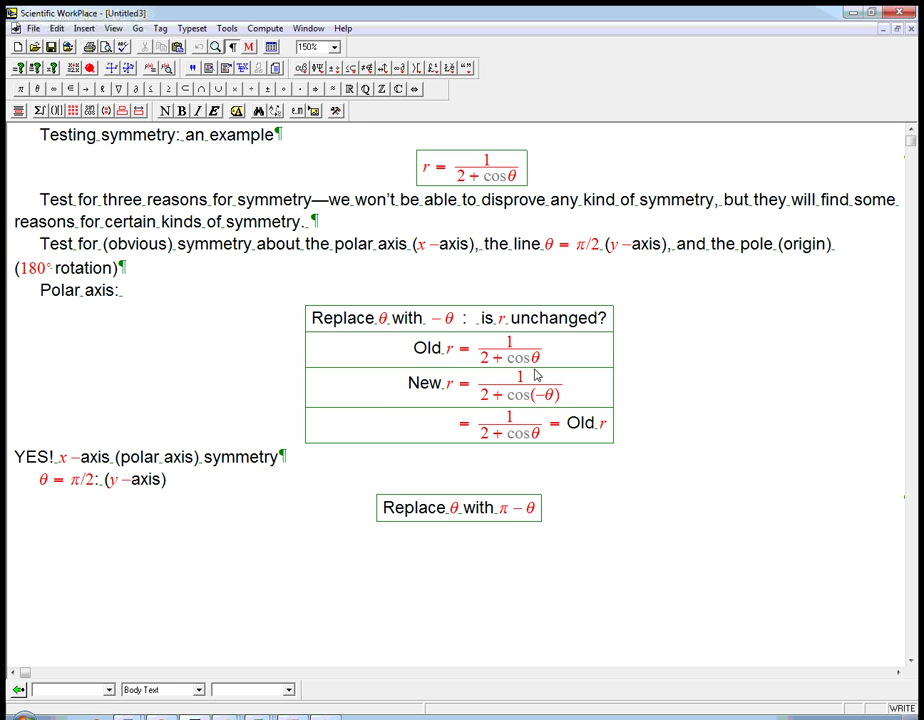
key(Return)
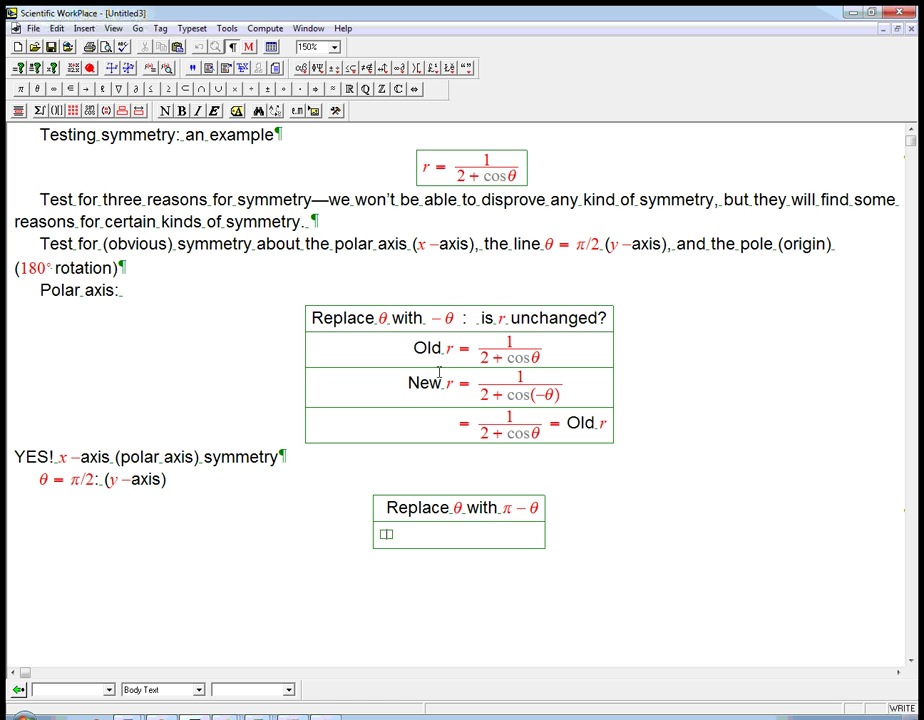
drag(410, 350, 536, 352)
Paste the Old r expression 1/(2+cosθ) into the new table and add a row.
key(ctrl+c)
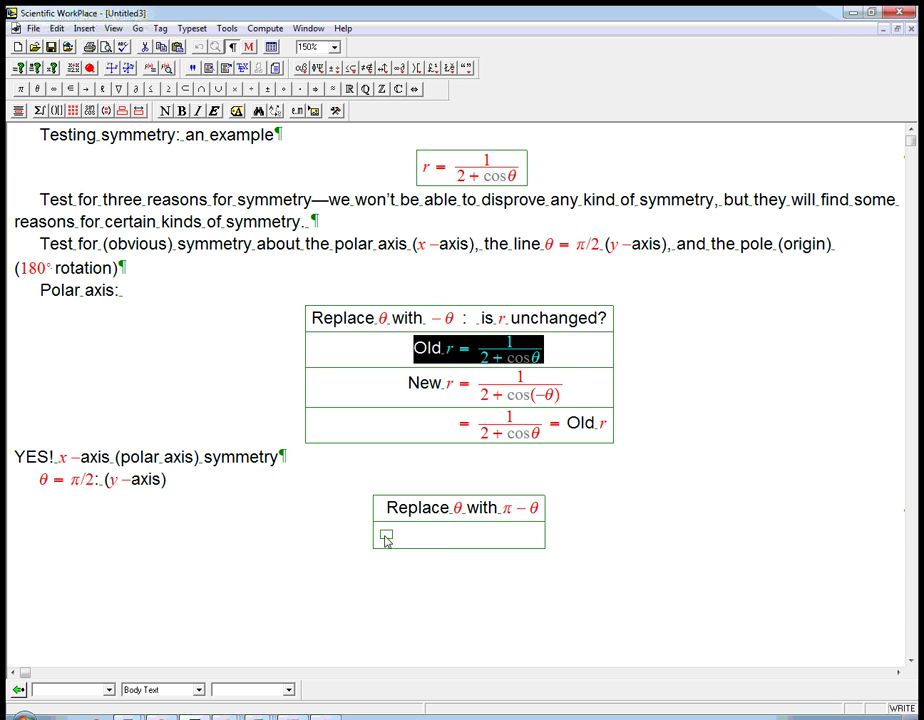
click(387, 535)
key(ctrl+v)
key(Return)
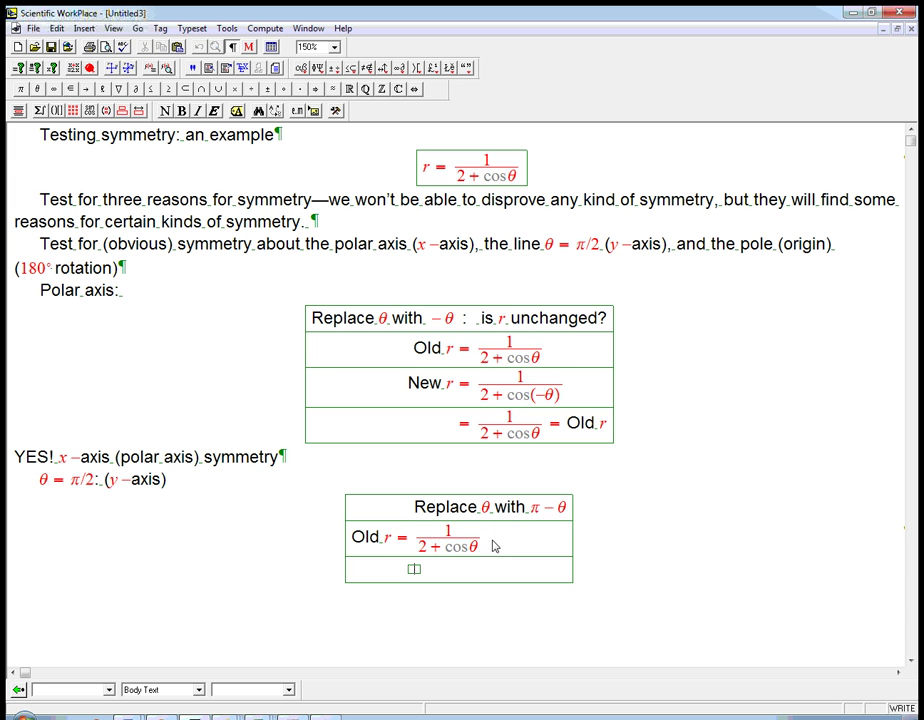
Copy New r into the third row and change cos(−θ) to cos(π−θ).
drag(409, 388, 541, 382)
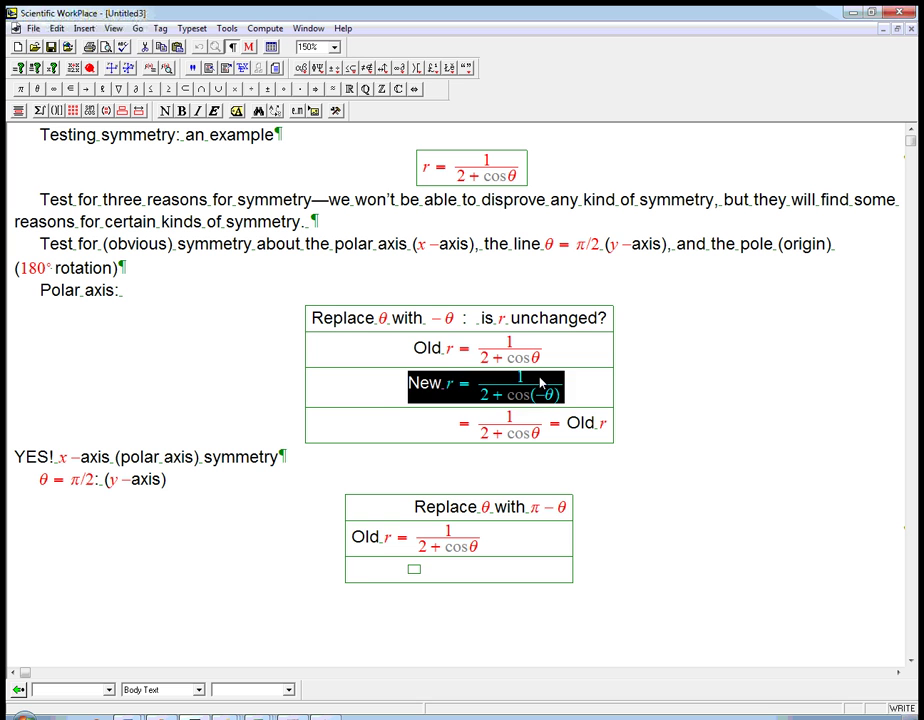
key(ctrl+c)
click(414, 569)
key(ctrl+v)
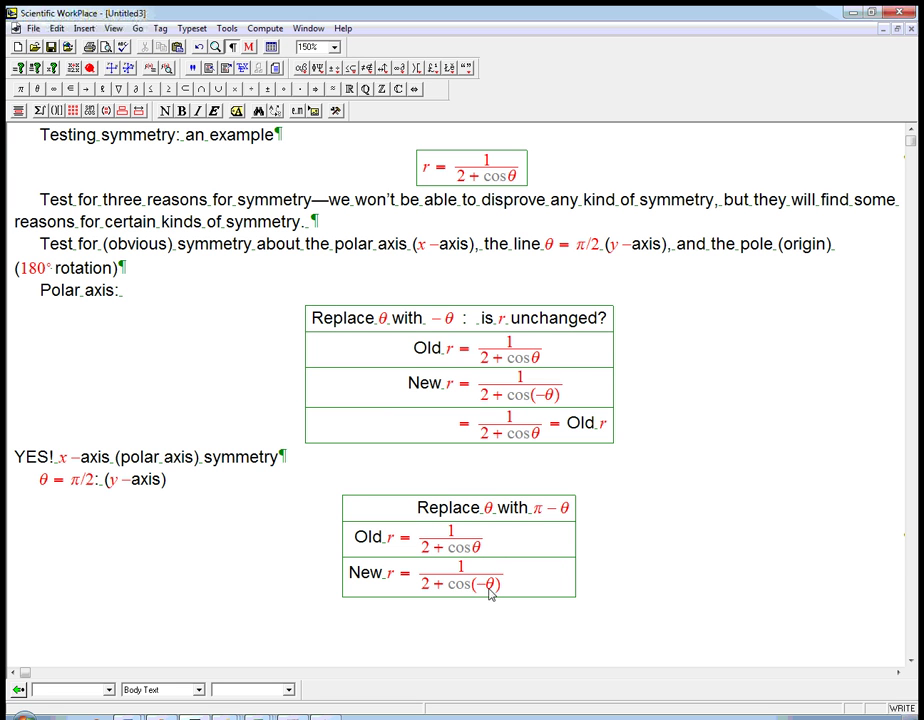
click(479, 587)
text(π)
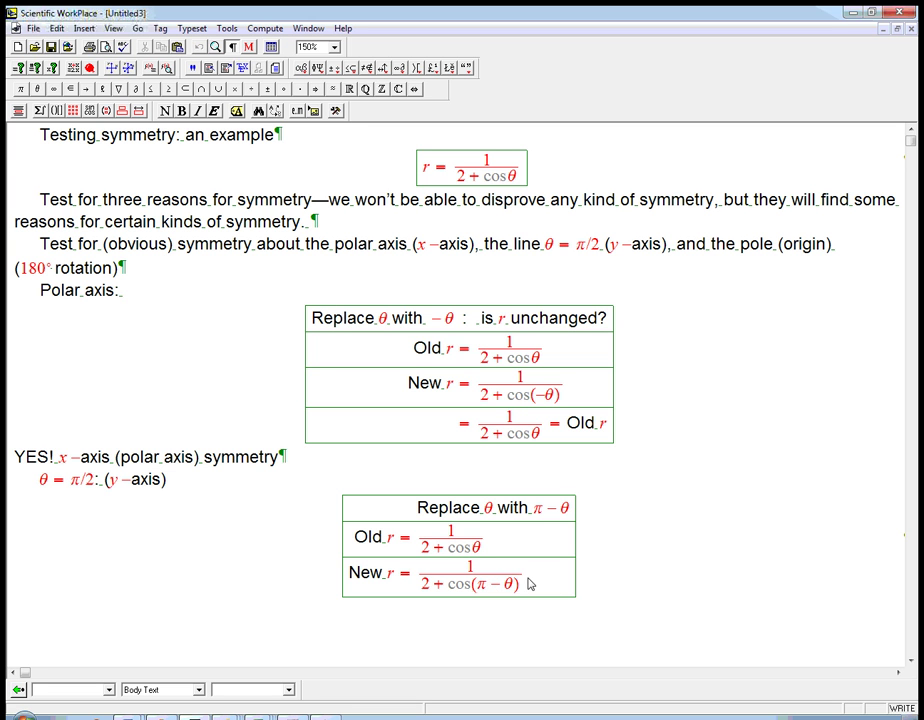
click(528, 580)
Add a row reading = 1/(2−cosθ), simplified from a pasted copy of the fraction.
key(Return)
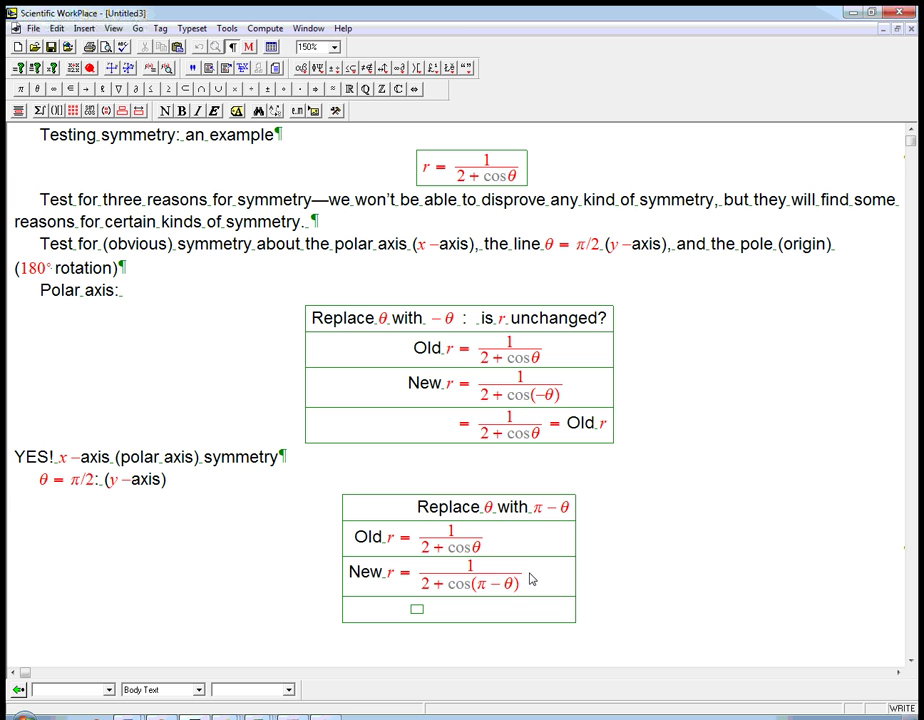
text(=)
drag(418, 582, 458, 581)
key(ctrl+c)
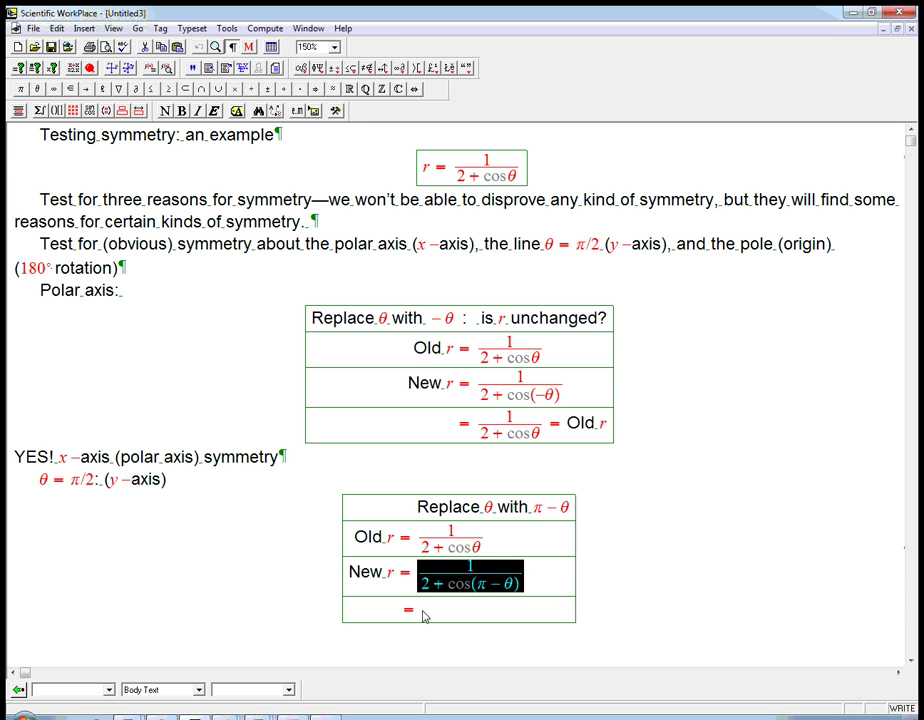
click(423, 610)
key(ctrl+v)
click(487, 625)
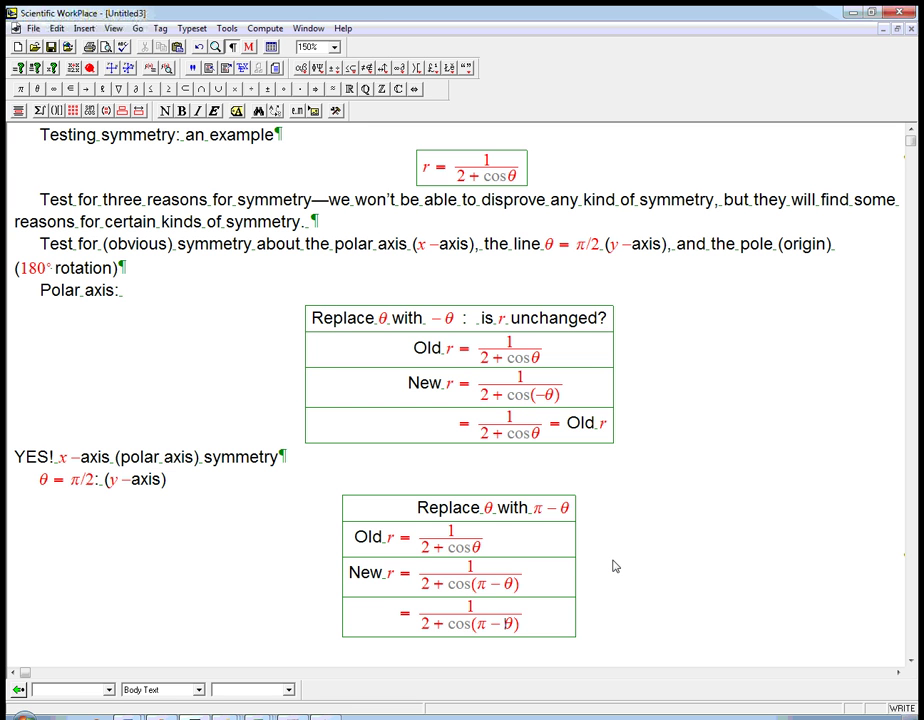
key(Delete)
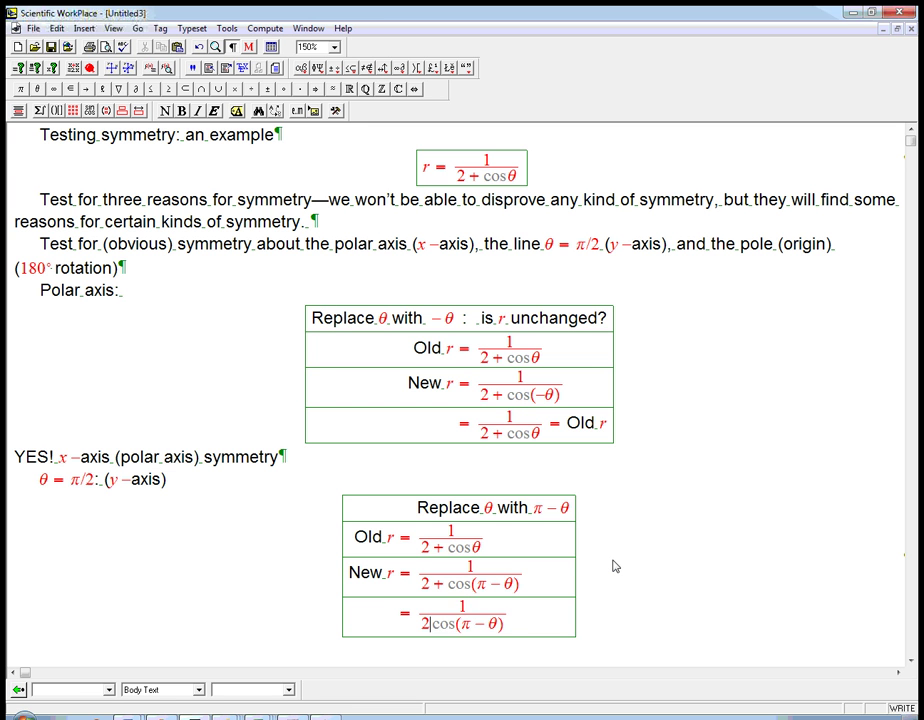
text(-)
key(BackSpace)
key(BackSpace)
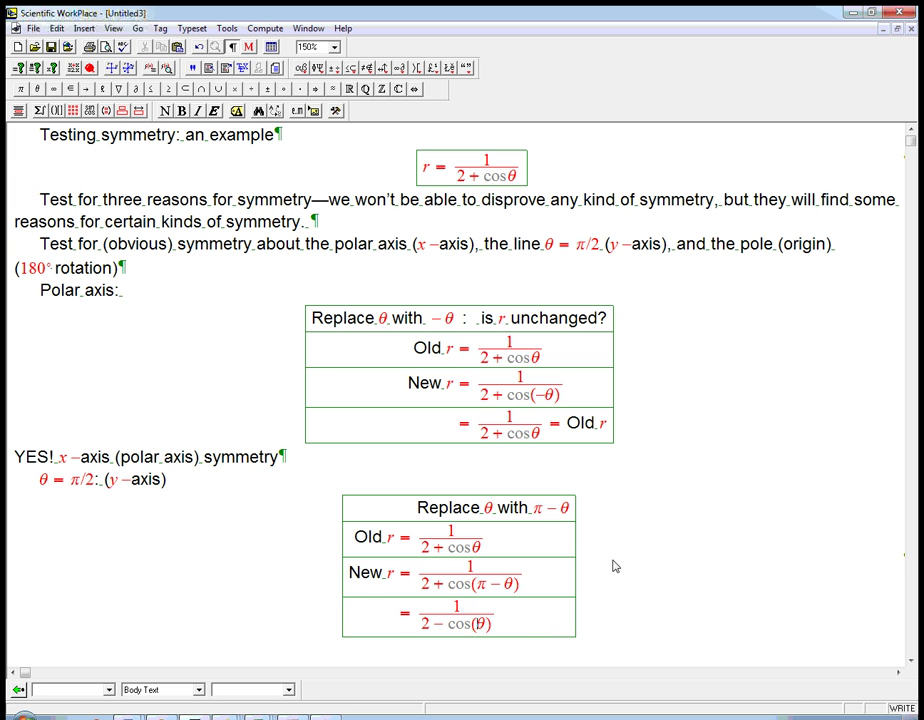
key(BackSpace)
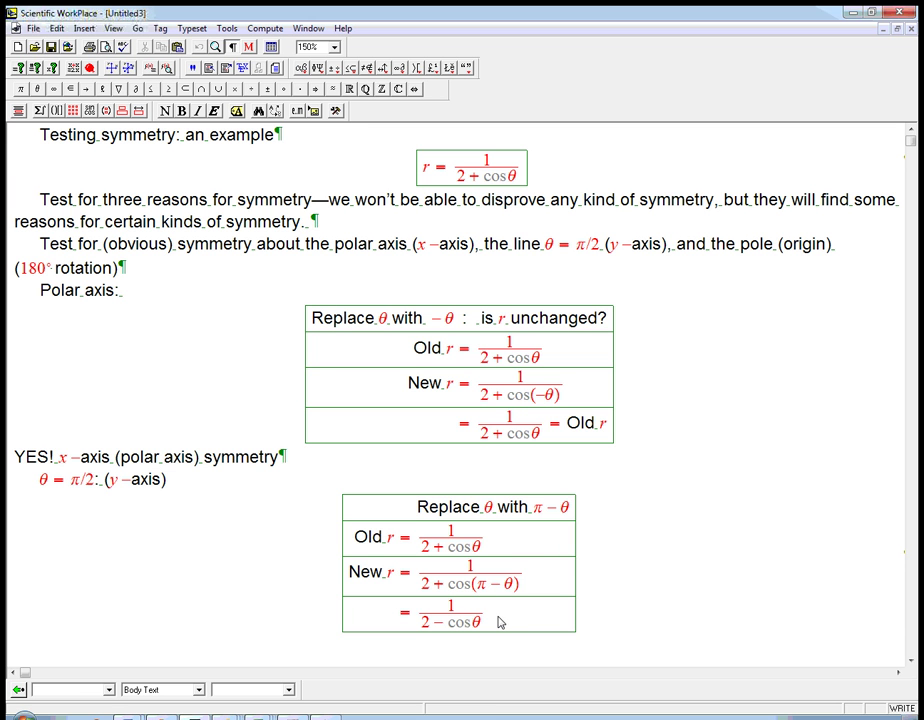
Mark the result 'NO OBVIOUS SYMM' and write 'Unlikely to have y-axis symmetry.' below the table.
text(NO OBVIOUS SYMM)
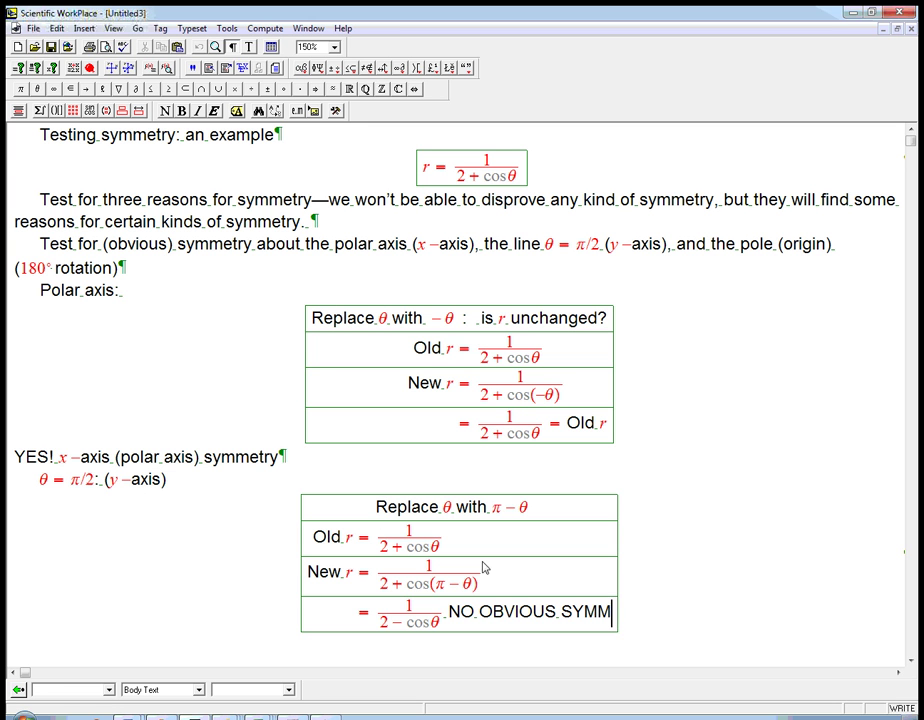
key(Down)
text(Unlikely to have)
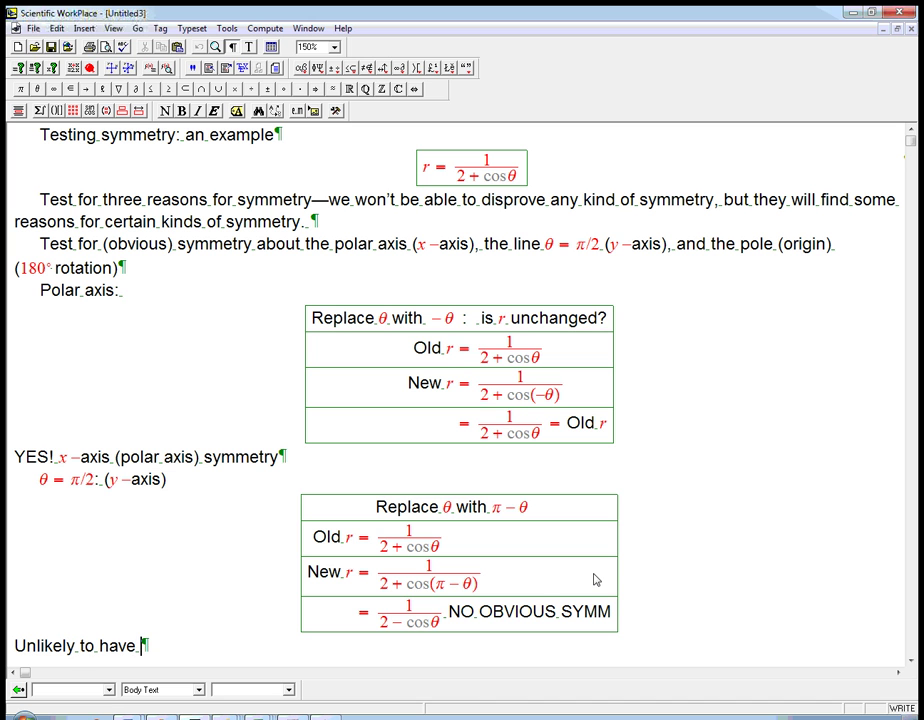
key(ctrl+m)
text(y-)
key(ctrl+t)
text(axis symmetr)
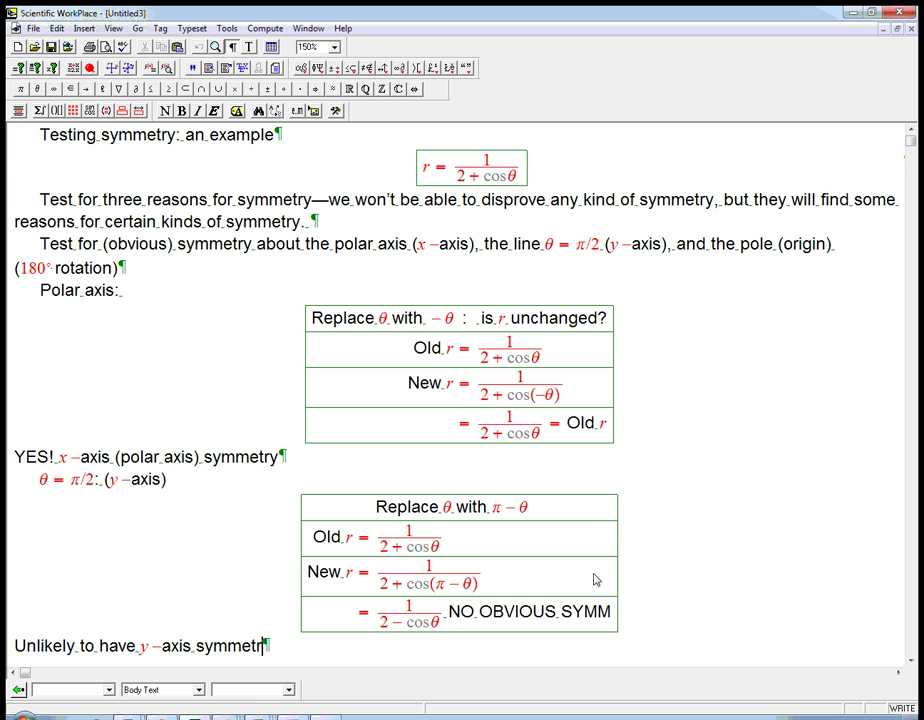
text(y.)
Write 'Pole: shooting through origin, 180° rotation' and insert a display box beneath it.
key(Return)
text(Pol)
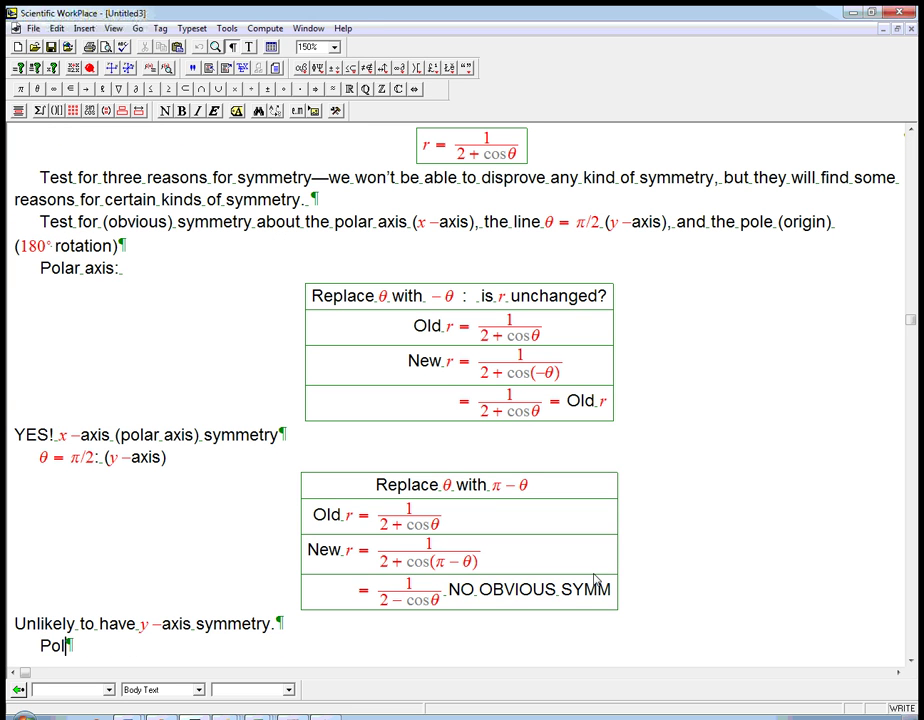
text(e: shooting thro)
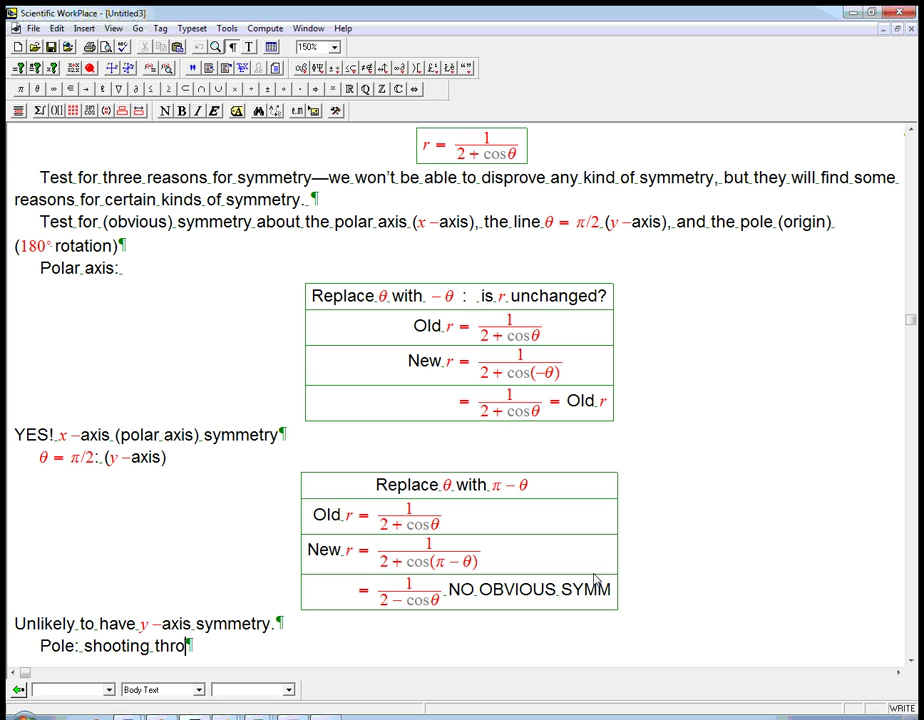
text(ugh origin)
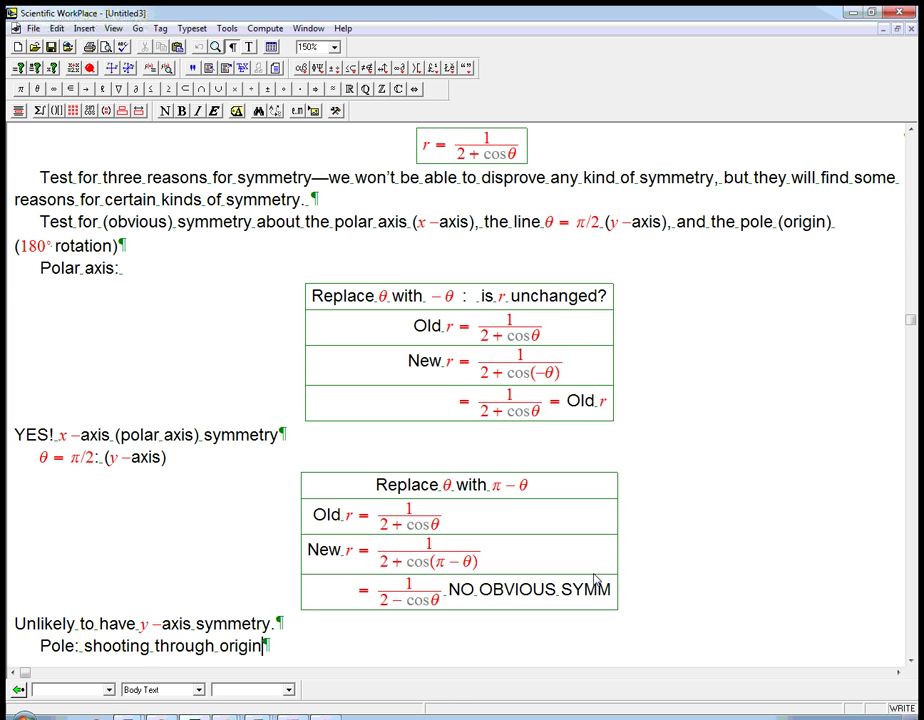
text(,)
key(ctrl+m)
text(180)
key(ctrl+h)
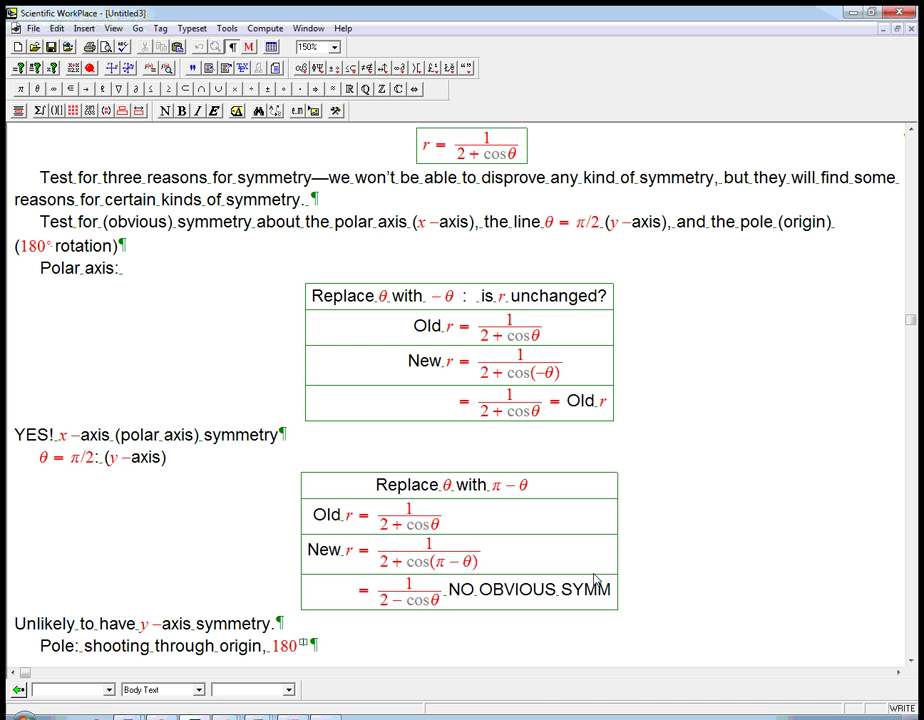
text(° rotation)
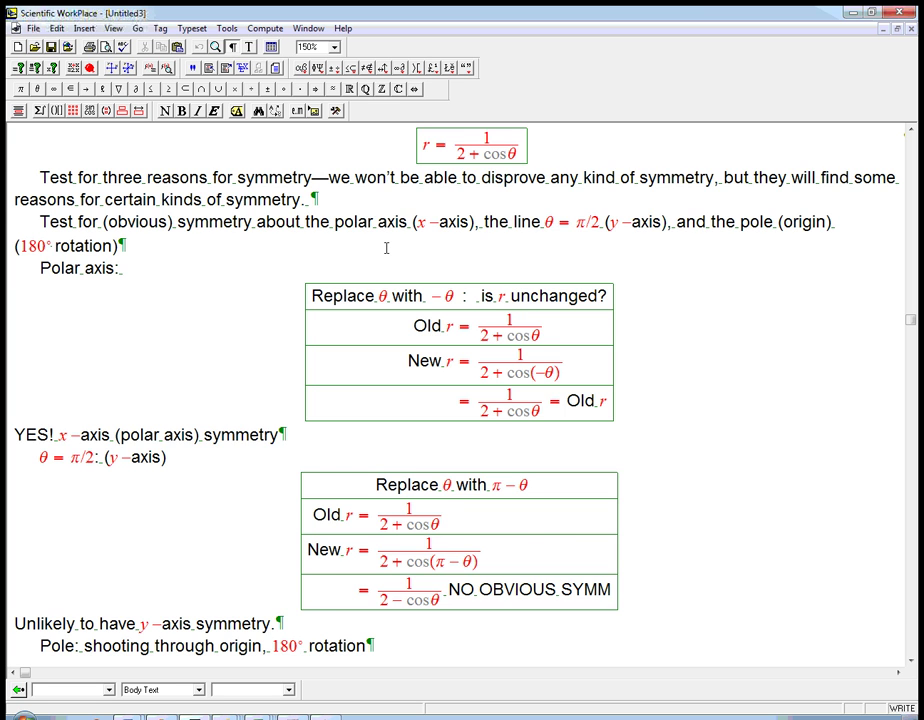
key(ctrl+d)
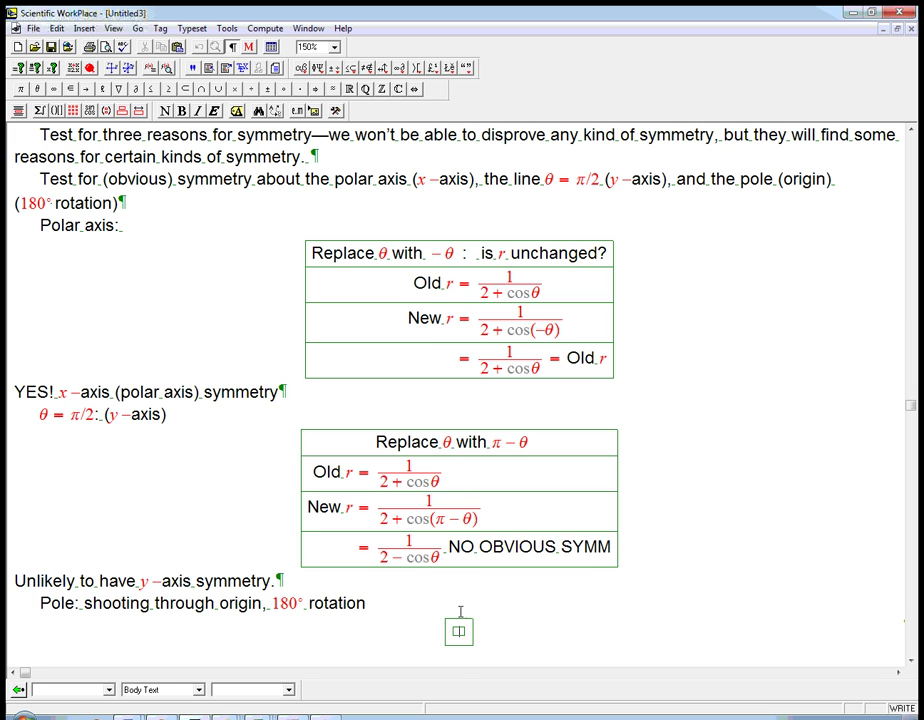
Type the table heading 'Replace r with −r:' with r and −r in math.
text(R)
key(BackSpace)
text(R)
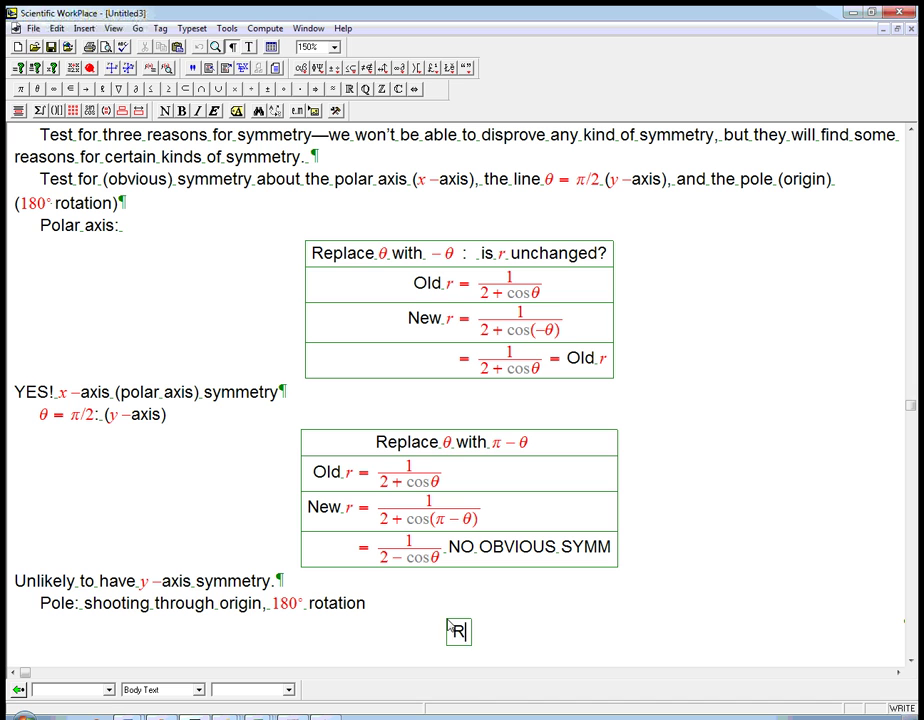
text(eplace)
key(ctrl+m)
text(r)
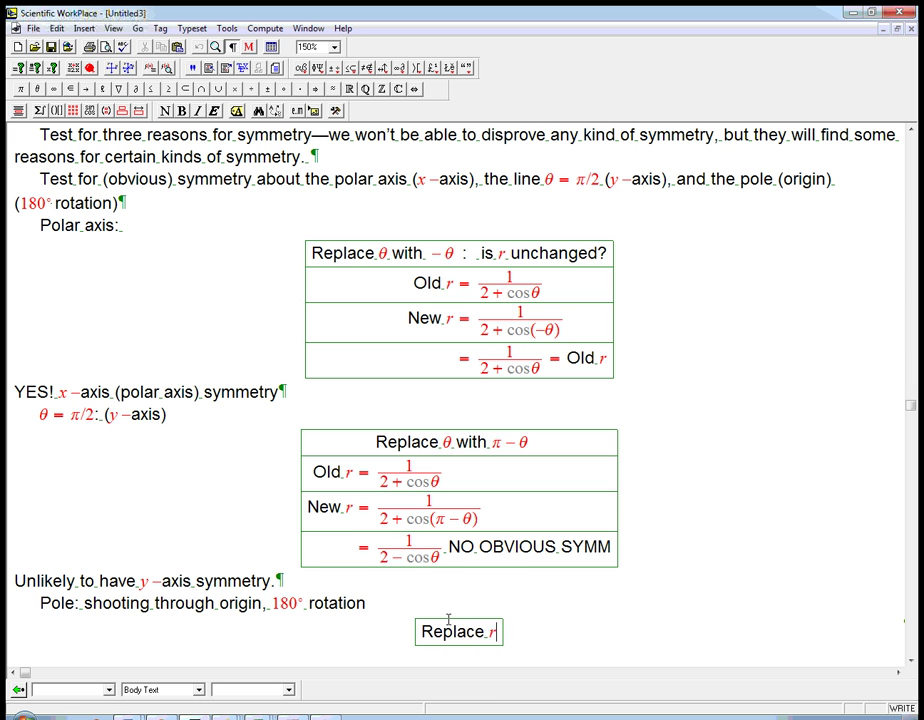
key(ctrl+t)
text(with)
key(ctrl+m)
text(-r)
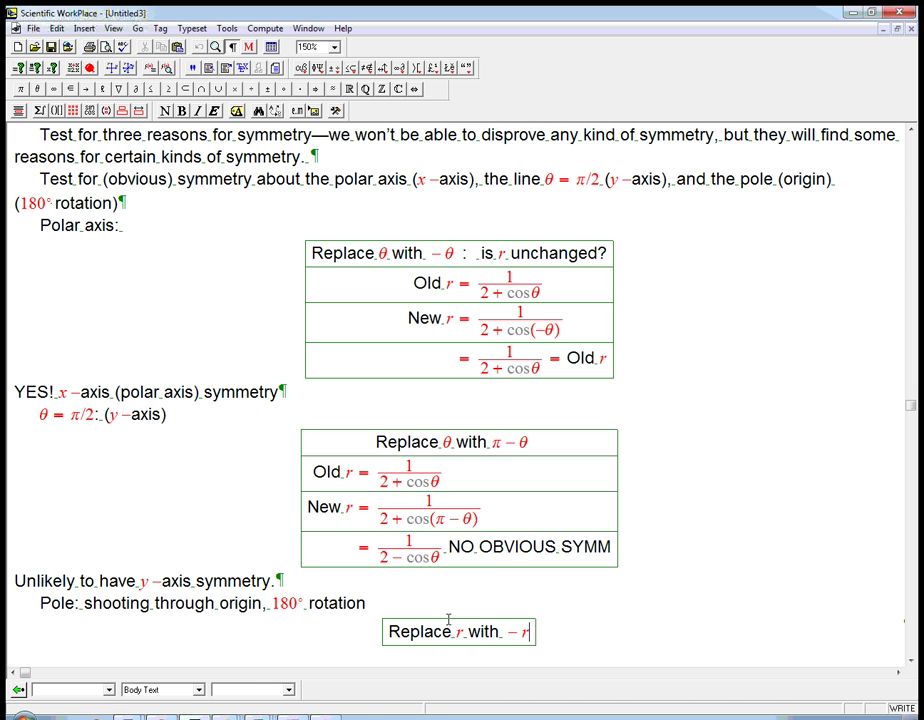
key(ctrl+t)
text(:)
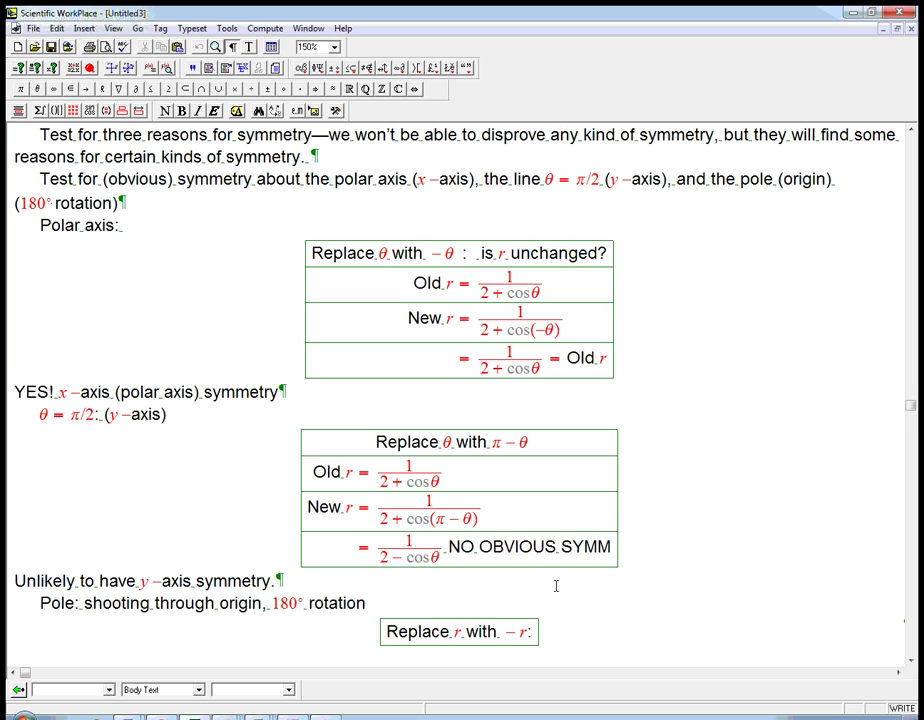
Add a row holding a copy of r = 1/(2+cosθ), then an empty row.
key(Return)
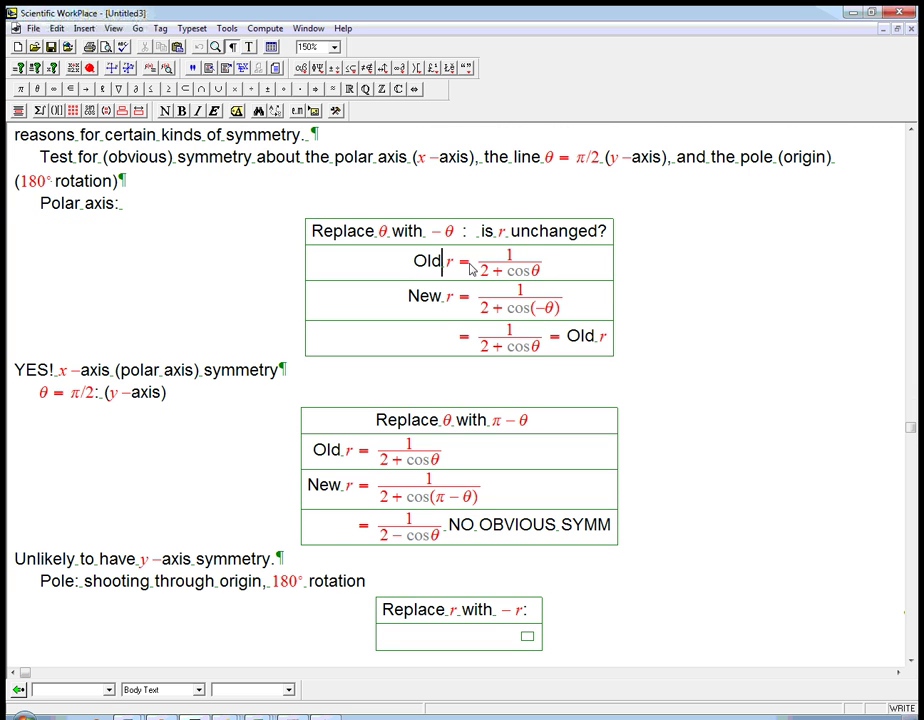
drag(442, 262, 522, 268)
click(527, 636)
text(r = 1/(2+cosθ))
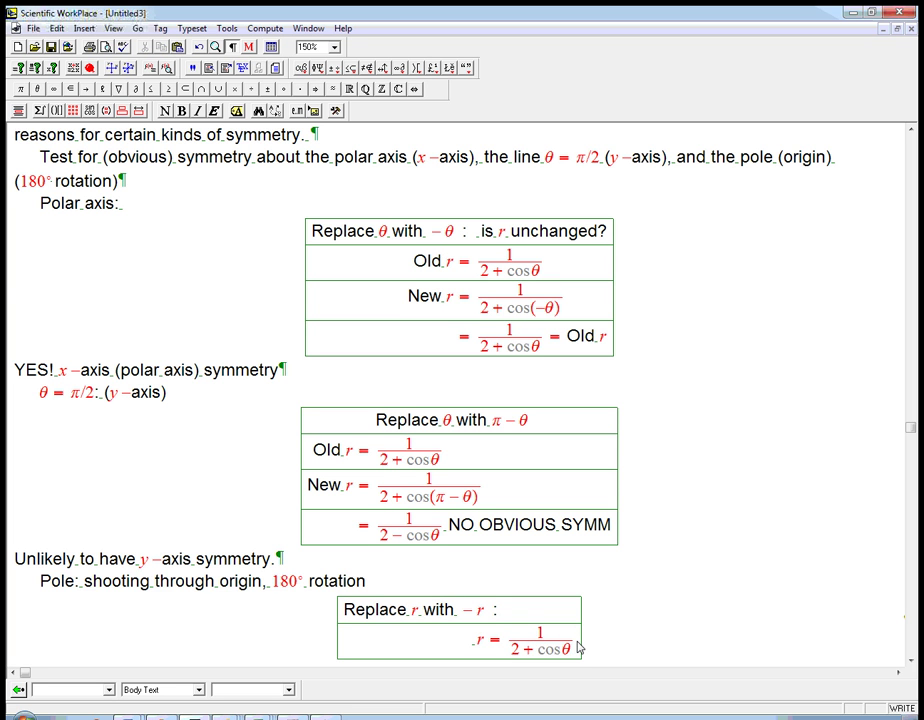
key(Return)
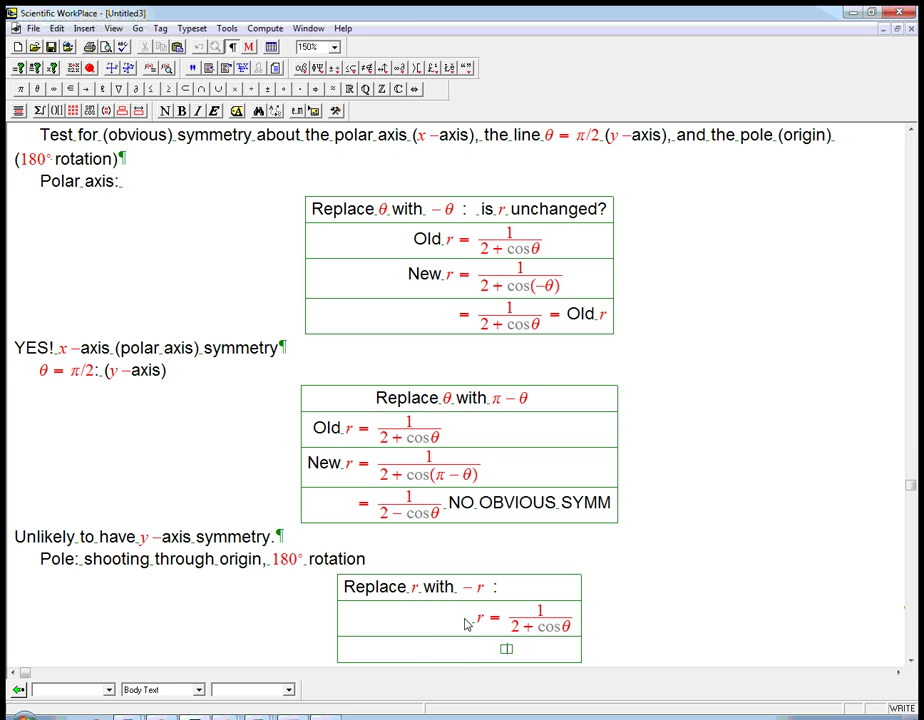
Write 'Is −r = 1/(2+cosθ) NO' in the pole table's empty last row.
key(ctrl+t)
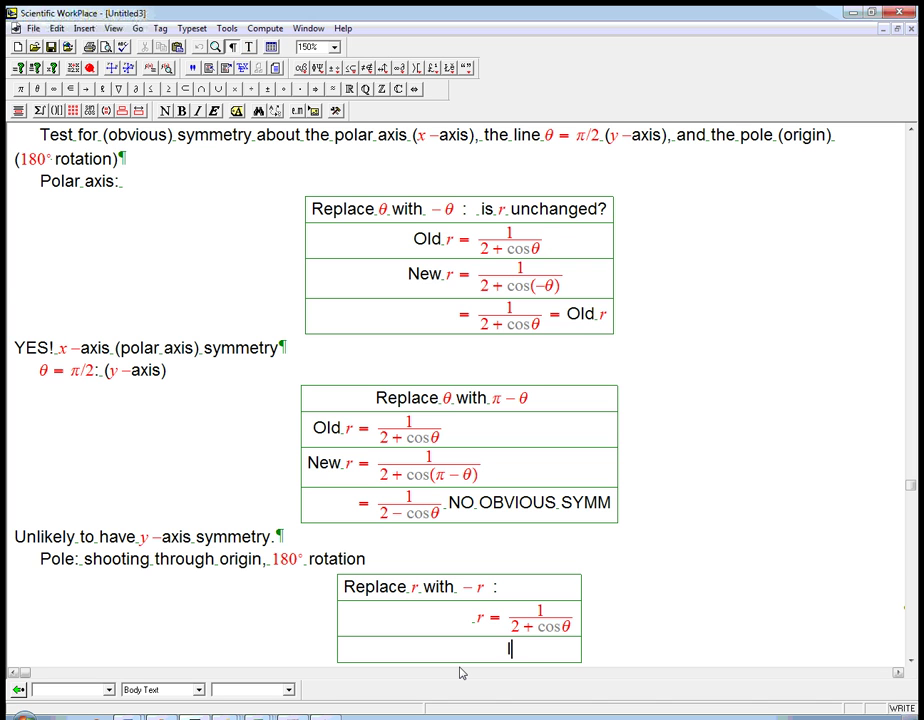
text(Is)
key(ctrl+m)
text(-r=)
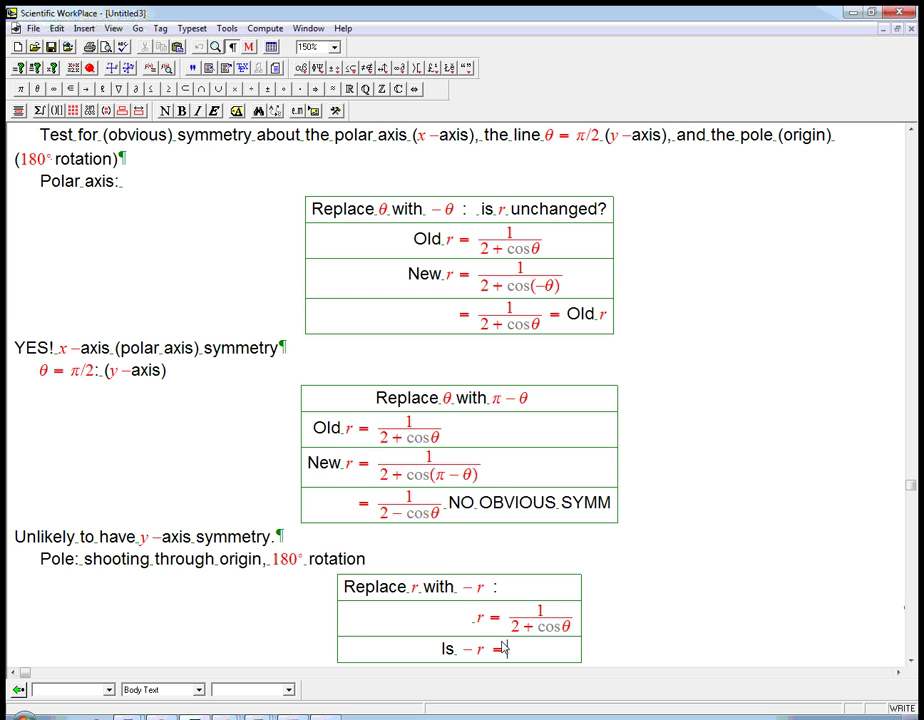
key(ctrl+f)
text(1/)
key(Tab)
text(2)
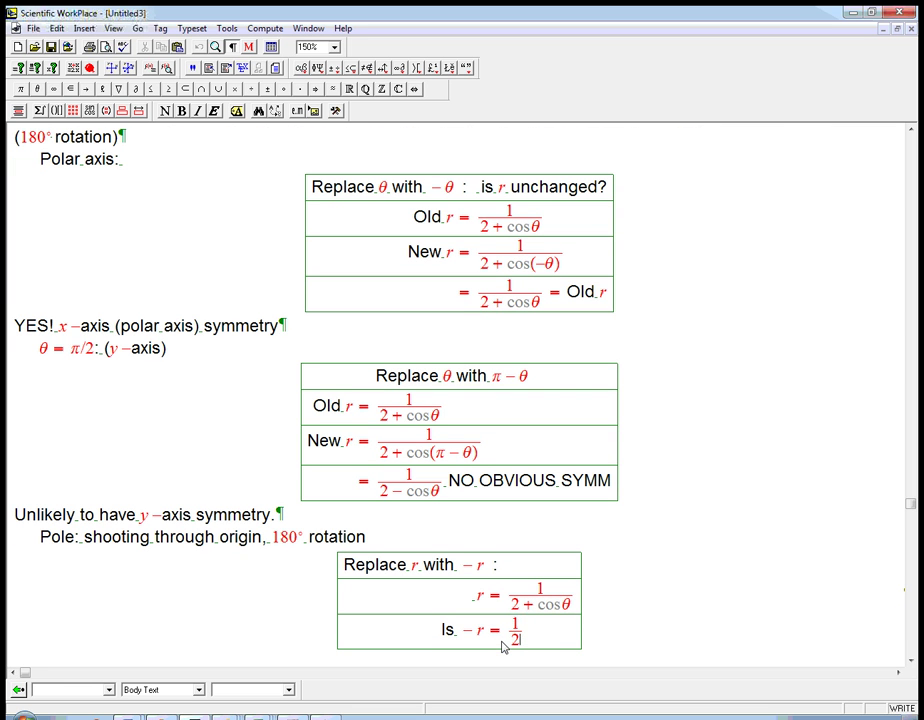
text( + cosθ)
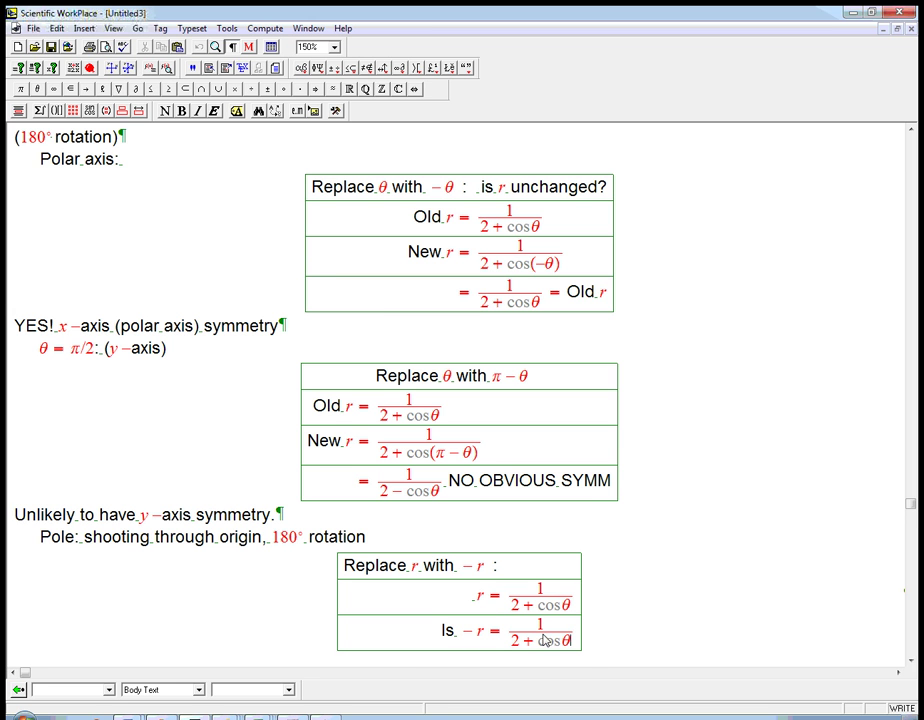
click(584, 641)
text(NO)
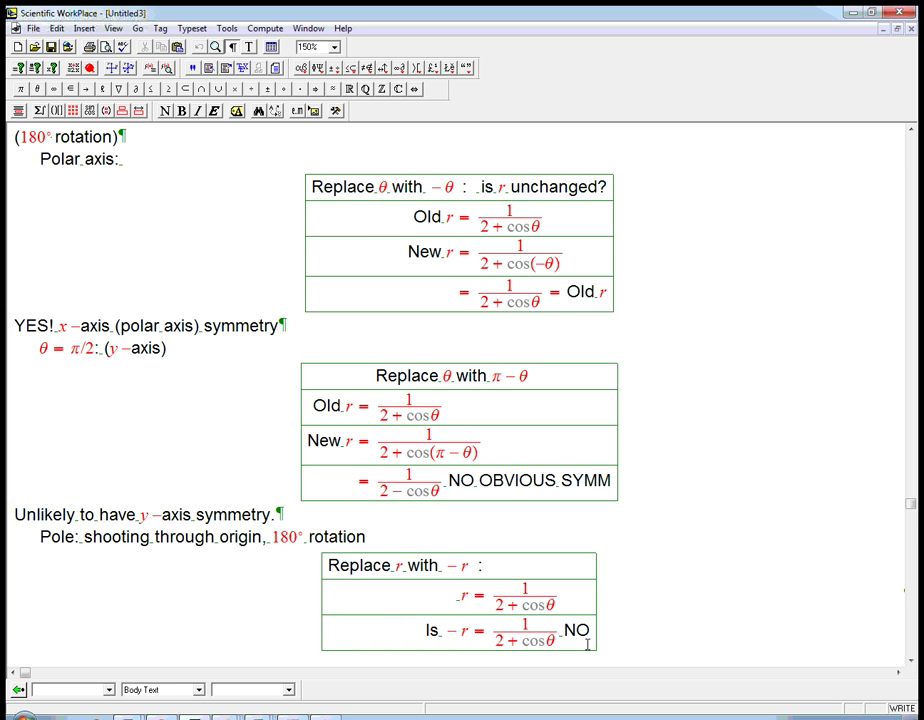
Below the table, write '(When this does work is usually when r² = 1/(2+cosθ))'.
key(Down)
text((When)
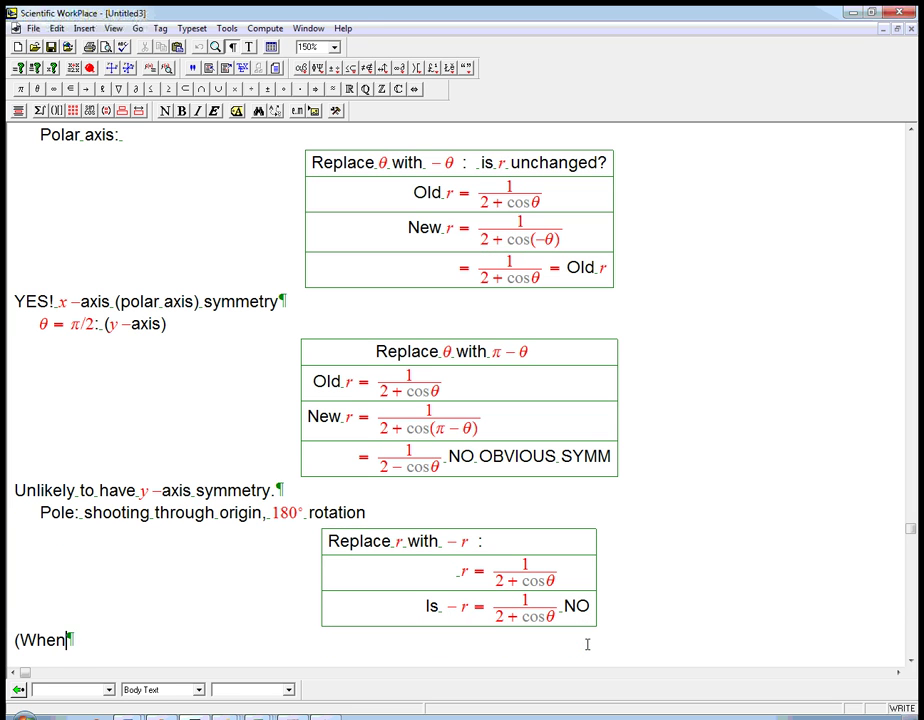
text( this does )
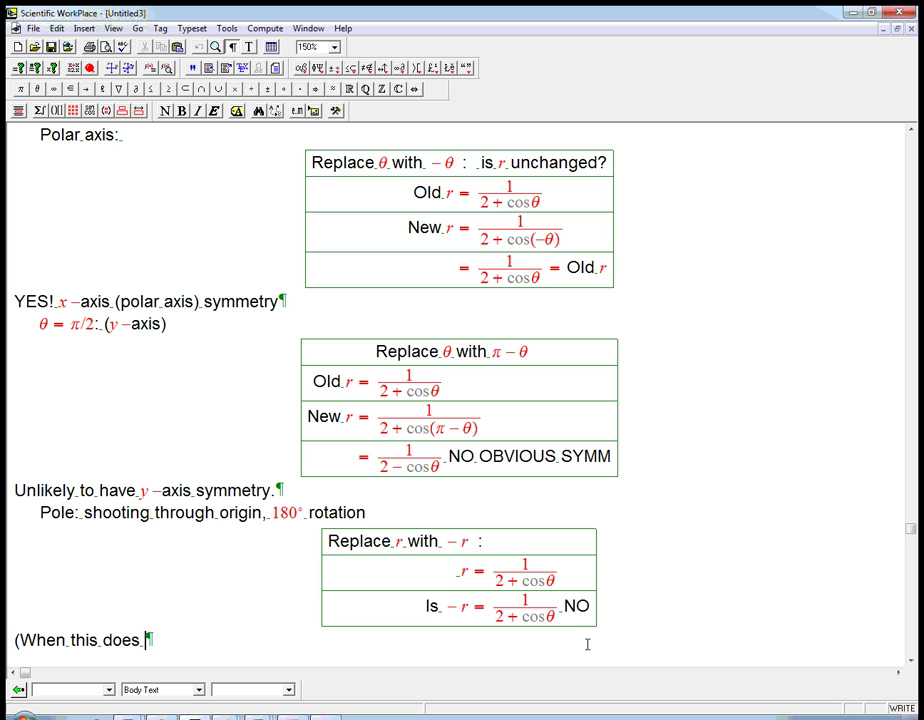
text(work is usually w)
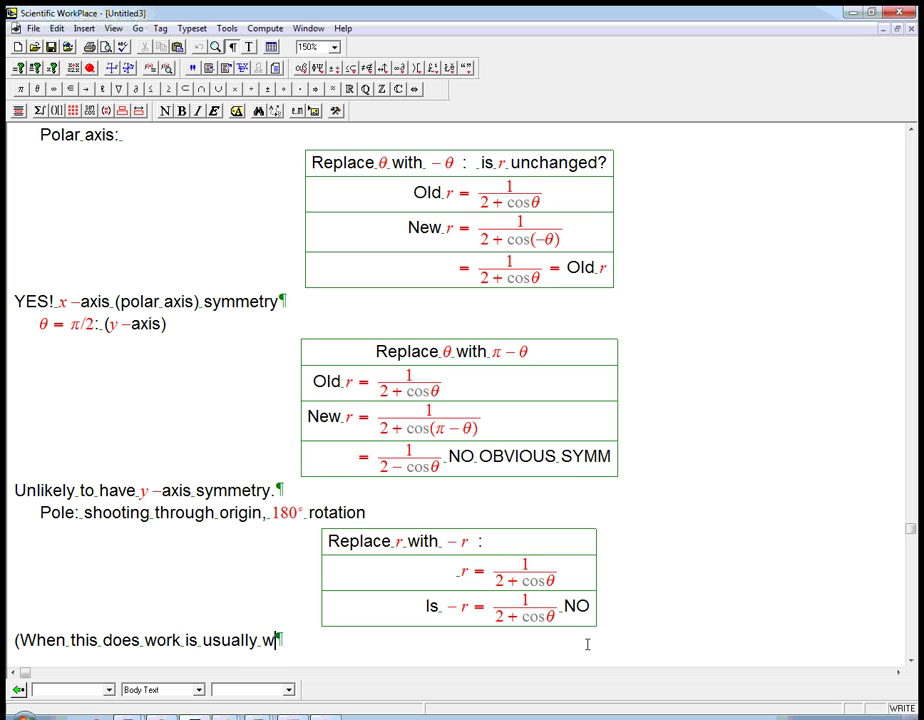
text(hen)
key(ctrl+m)
text(r)
key(ctrl+h)
text(2)
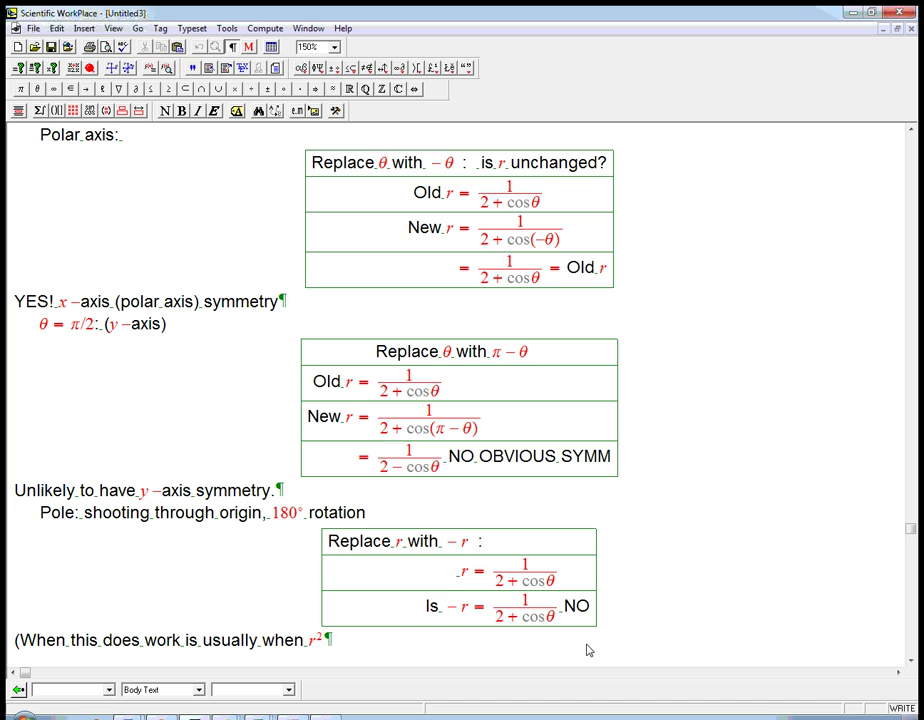
key(Right)
text(= 1/(2 + cos)
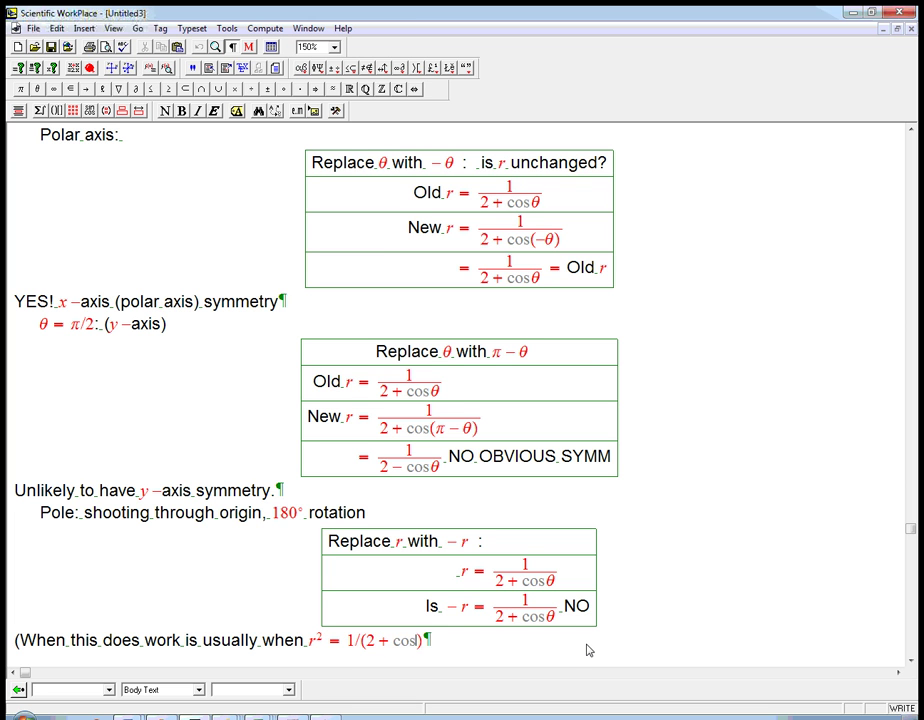
text(θ))
Paste a copy of the fraction 1/(2+cosθ) into a new display below the remark.
double_click(537, 614)
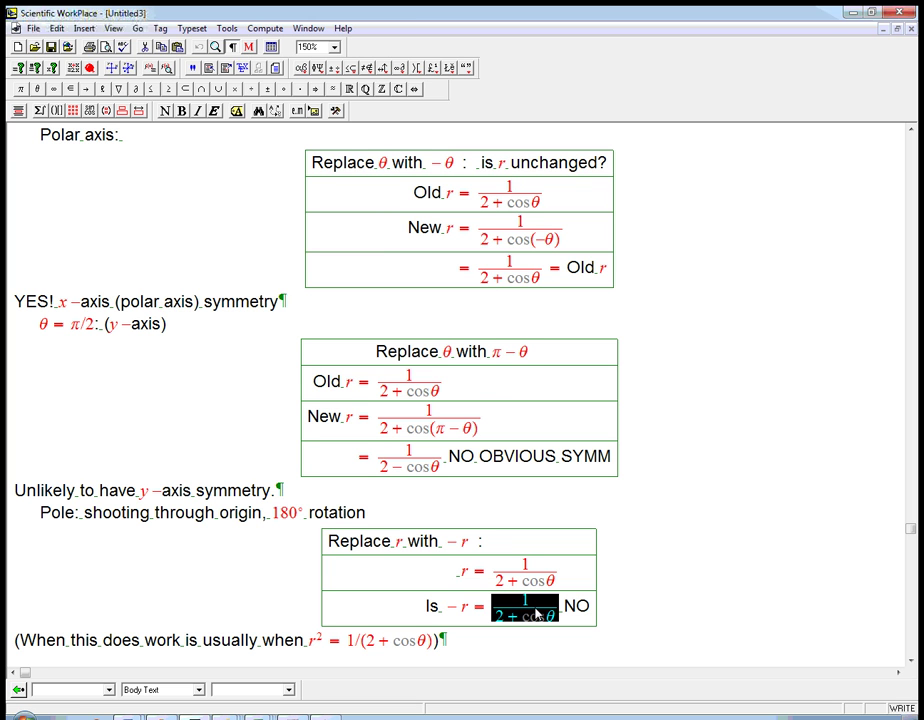
click(528, 638)
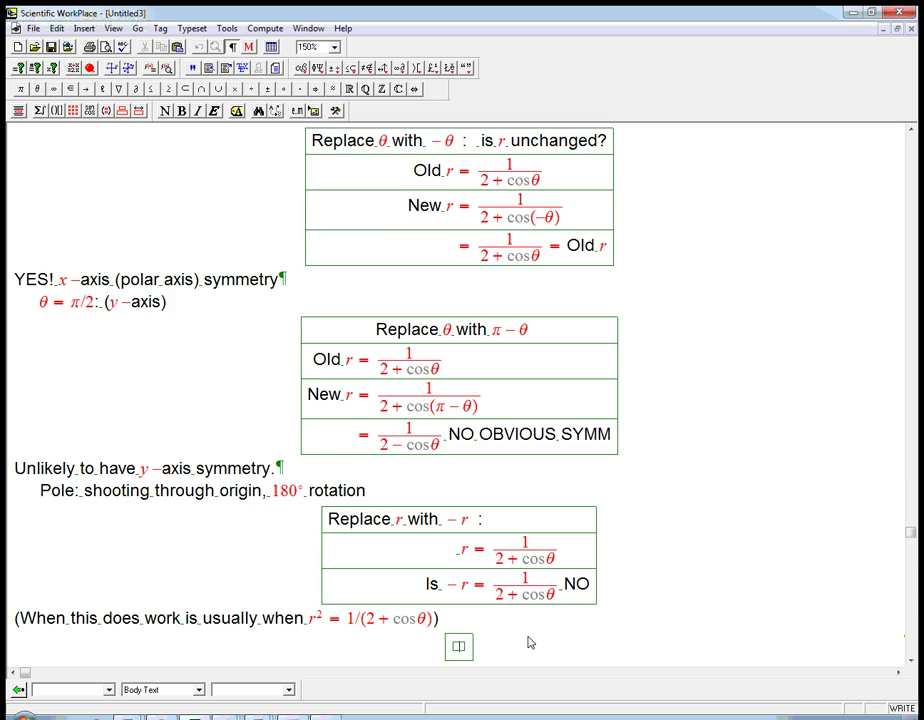
key(ctrl+v)
Plot the pasted fraction as a 2D polar curve.
double_click(430, 508)
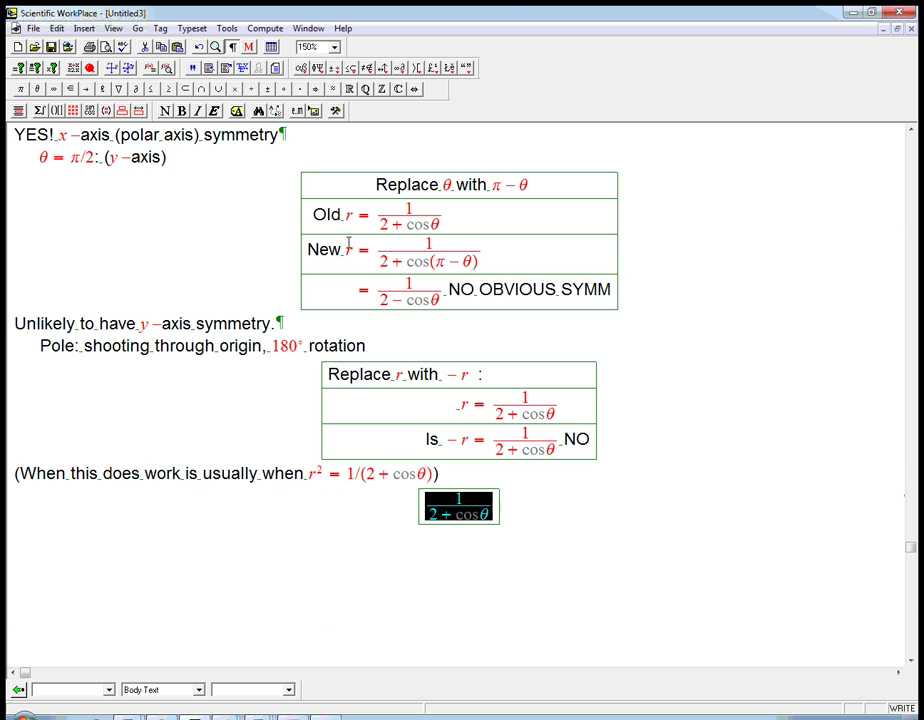
click(262, 28)
mouse_move(143, 354)
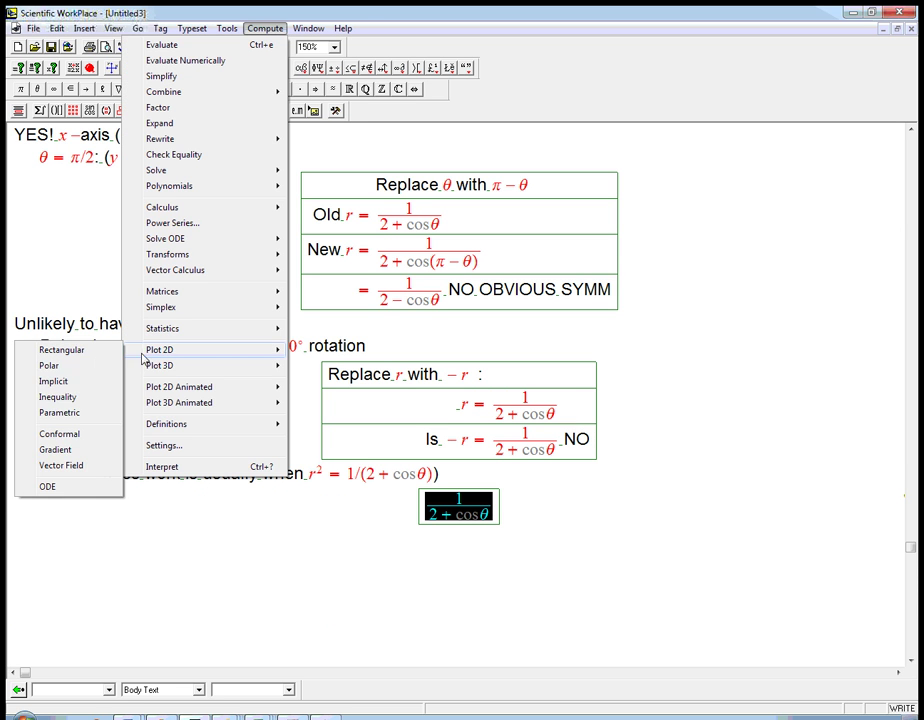
click(50, 366)
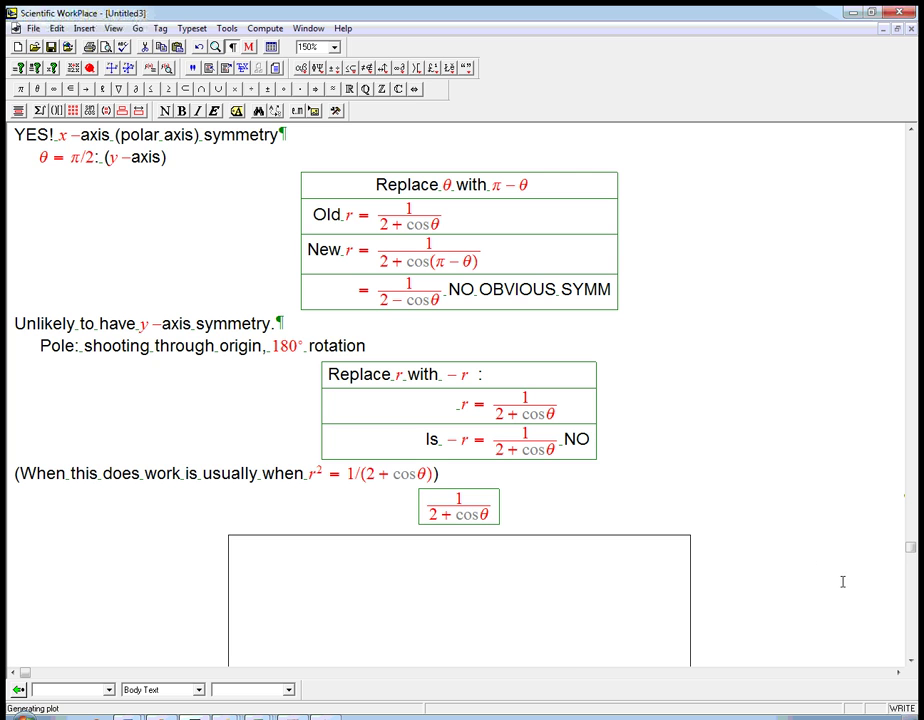
click(911, 661)
click(911, 661)
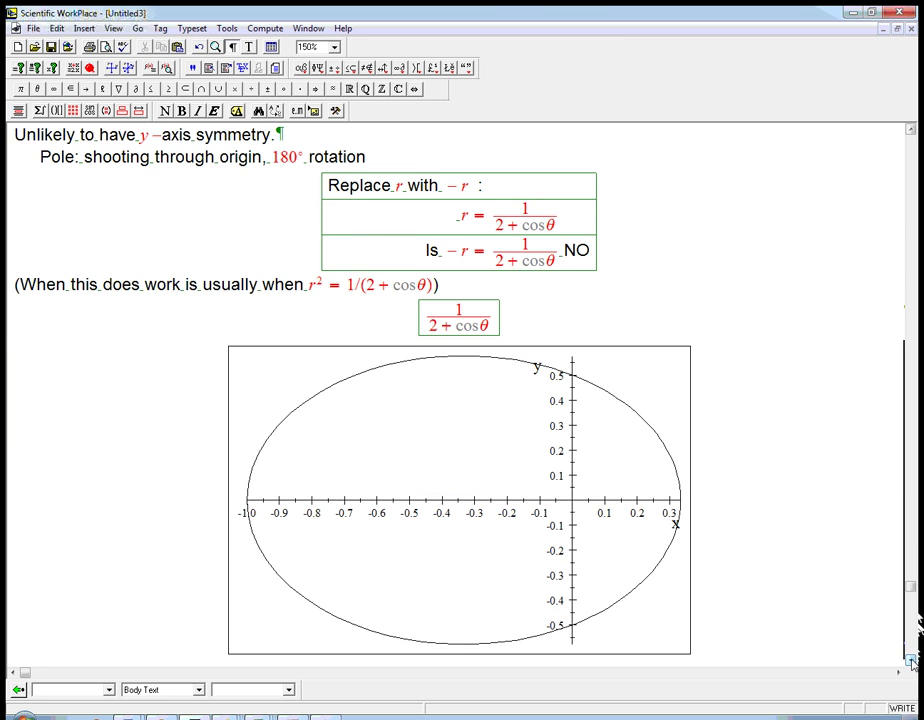
click(911, 661)
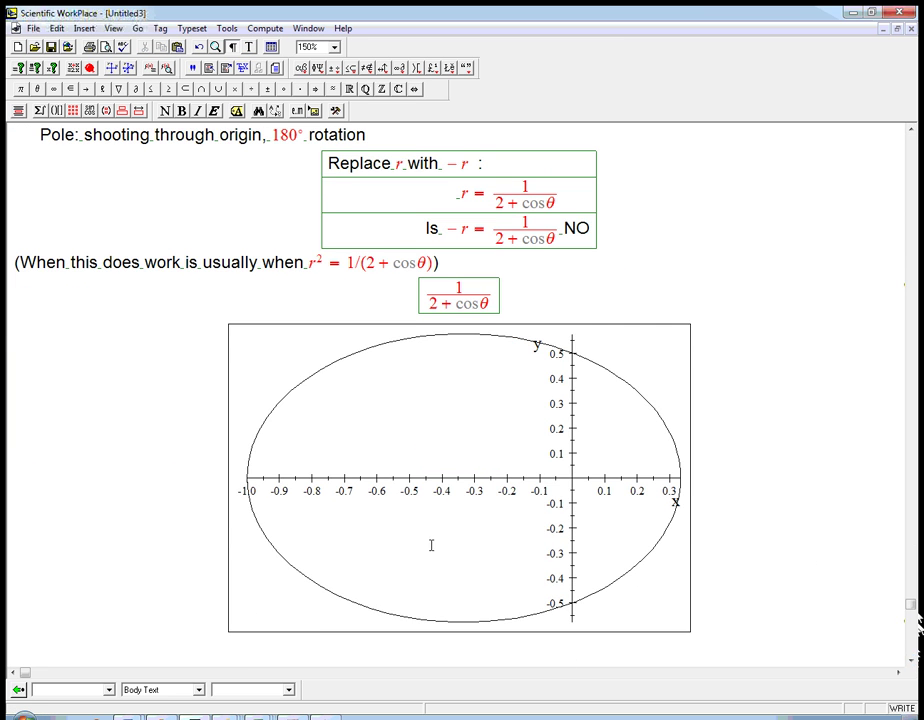